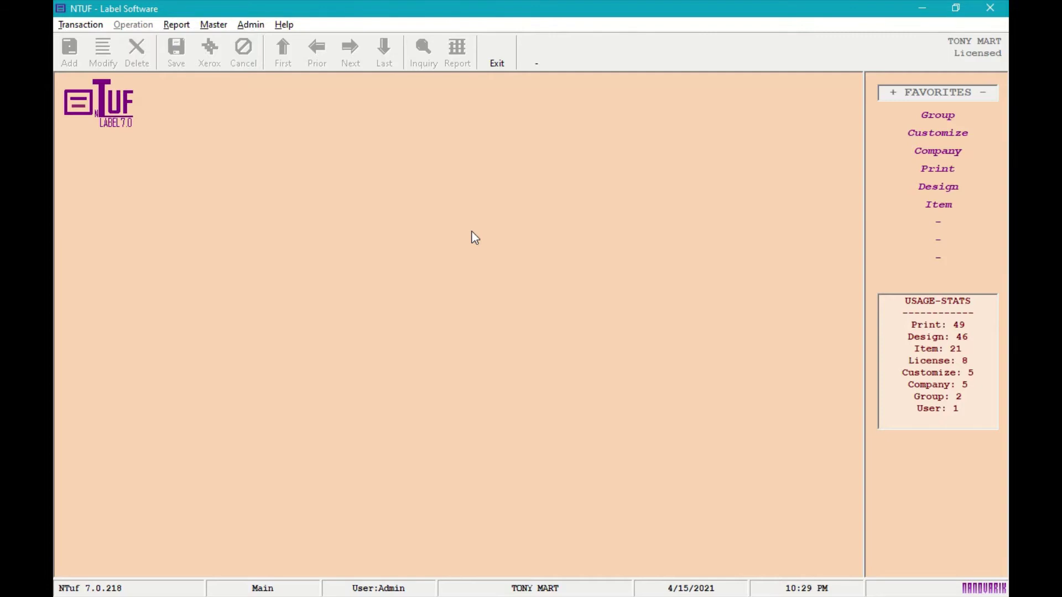
- Open the help contents and read the Step-by-Step Guide for setting up the software
{"action": "left_click", "coordinate": [286, 26]}
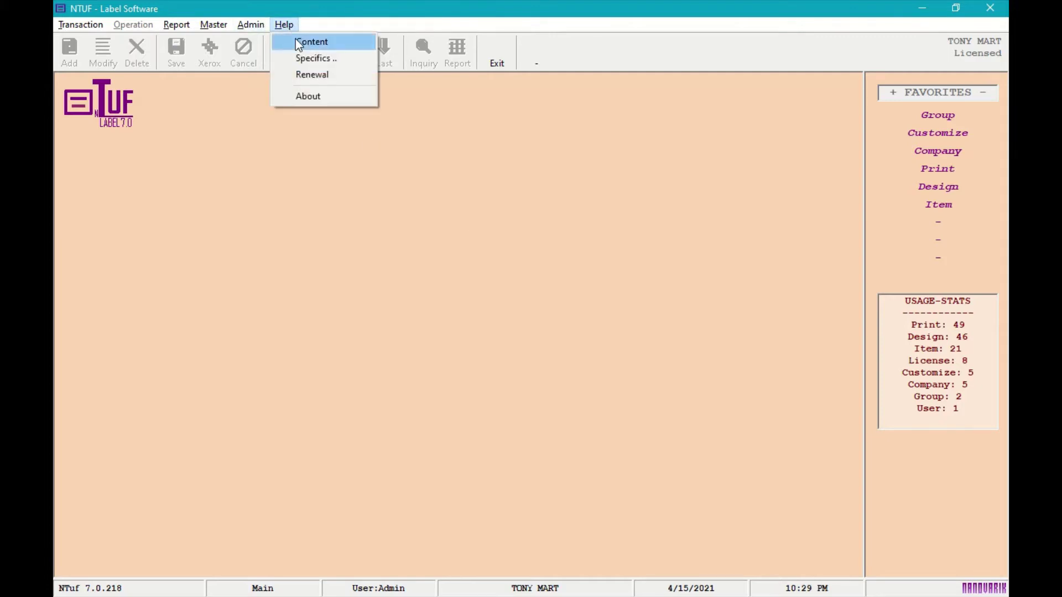
{"action": "left_click", "coordinate": [356, 49]}
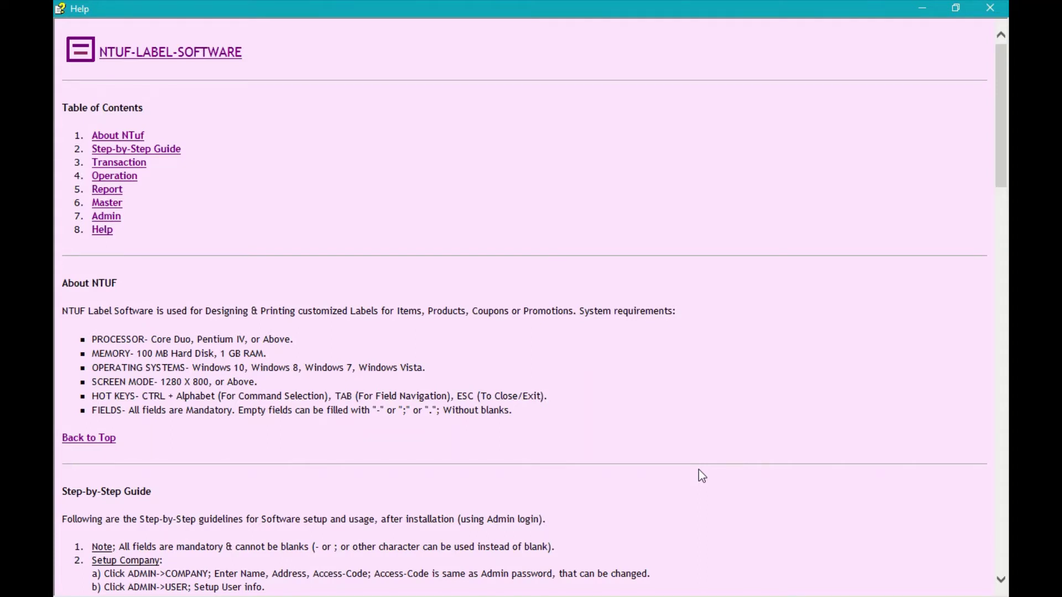
{"action": "left_click", "coordinate": [177, 150]}
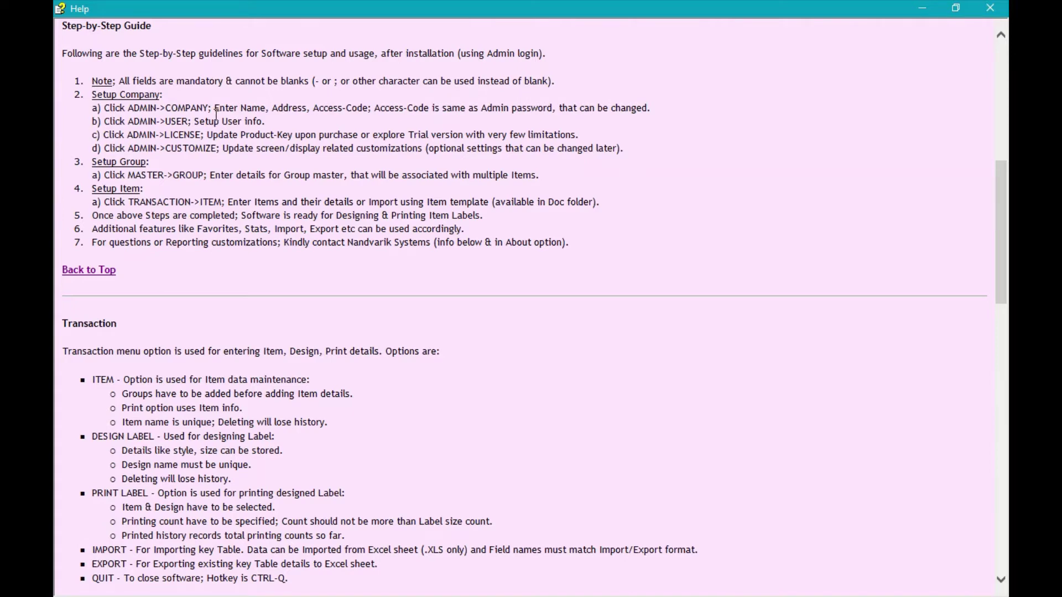
- Return from the help to the main window, open the company record for modification, save it with its existing details and close it
{"action": "key", "text": "alt+Tab"}
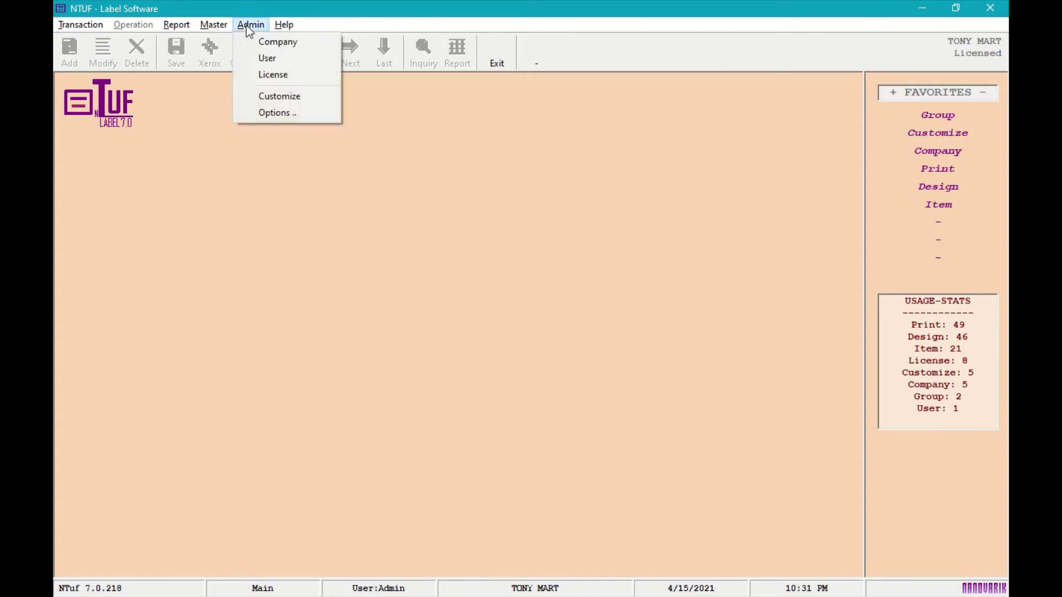
{"action": "left_click", "coordinate": [256, 41]}
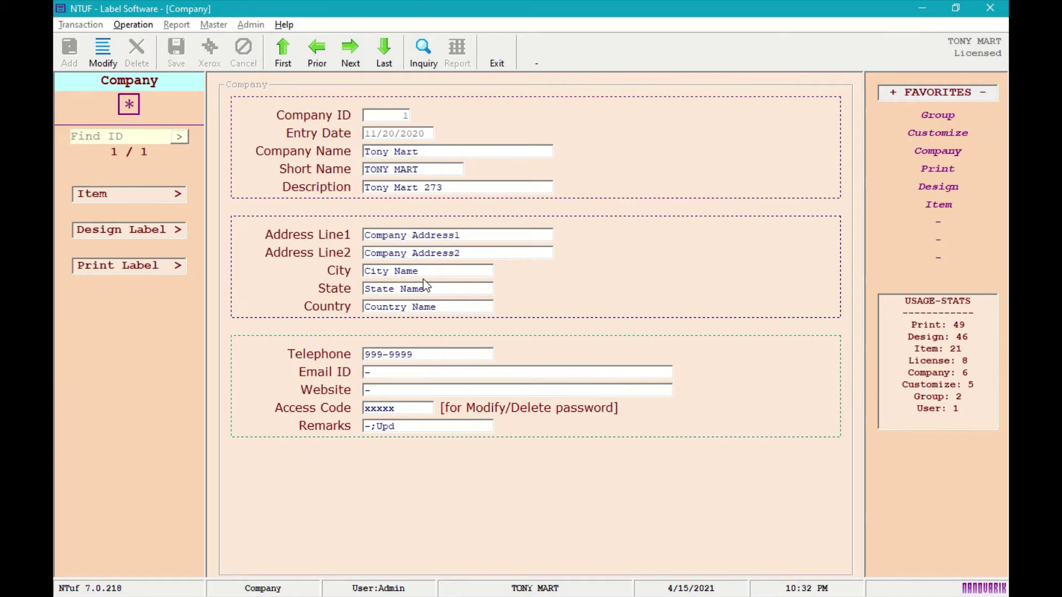
{"action": "left_click", "coordinate": [101, 54]}
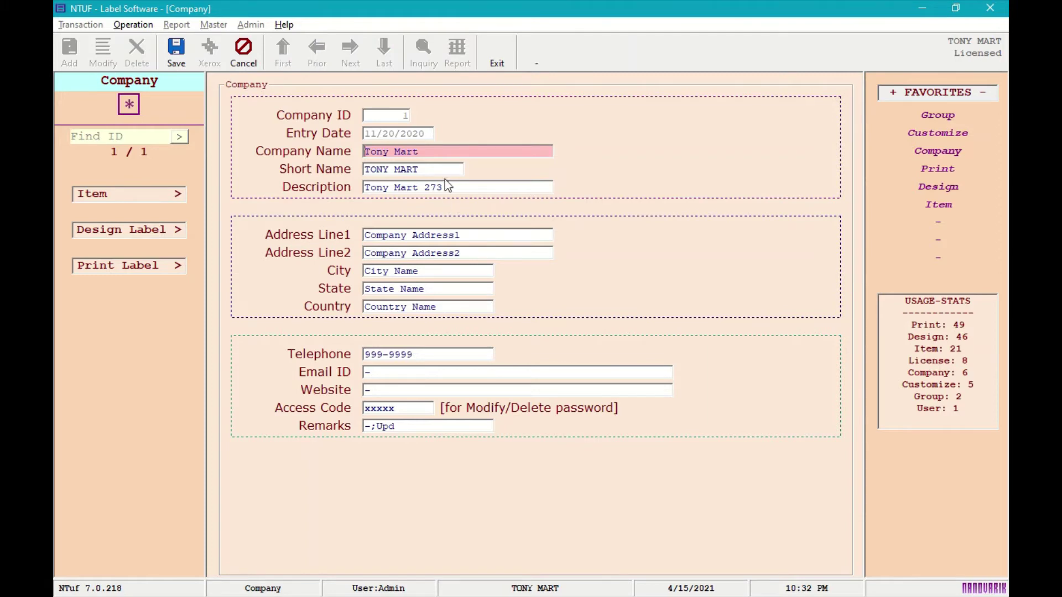
{"action": "left_click", "coordinate": [177, 62]}
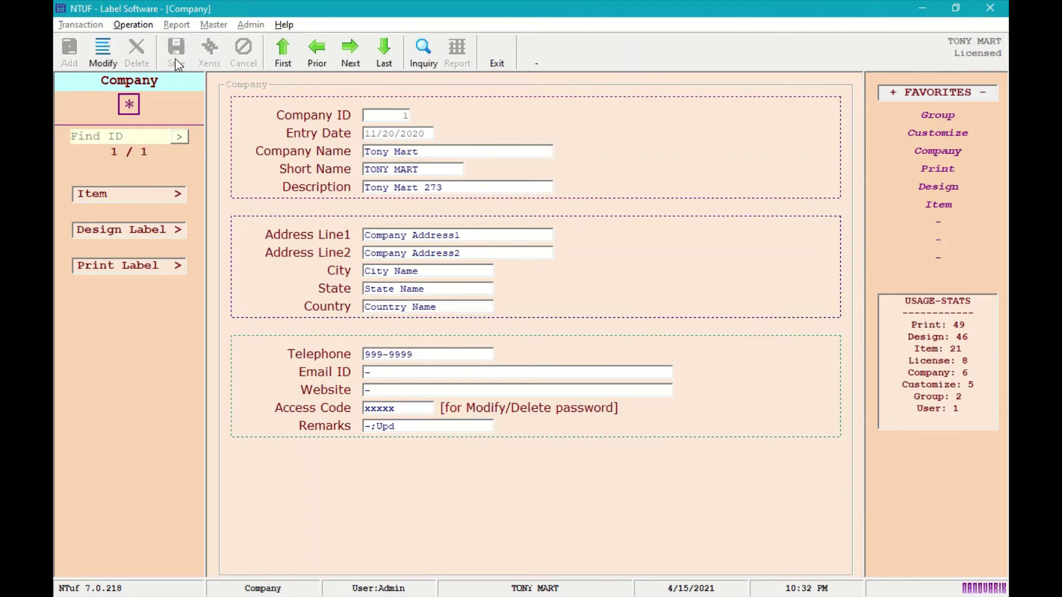
{"action": "left_click", "coordinate": [508, 50]}
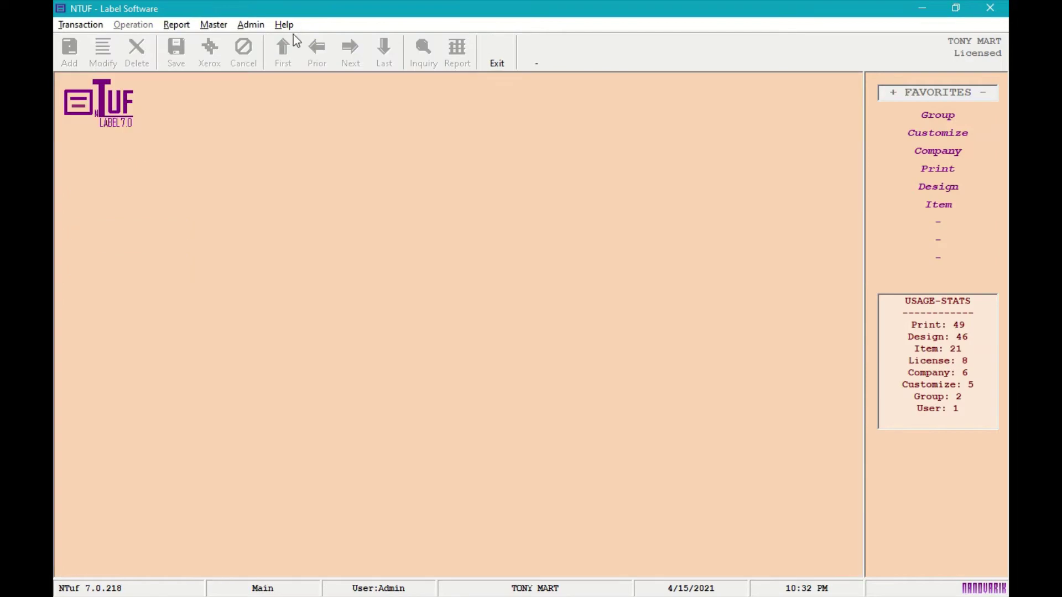
- Review the user setup, going back to the previous user record, and close the form
{"action": "left_click", "coordinate": [250, 24]}
{"action": "left_click", "coordinate": [266, 58]}
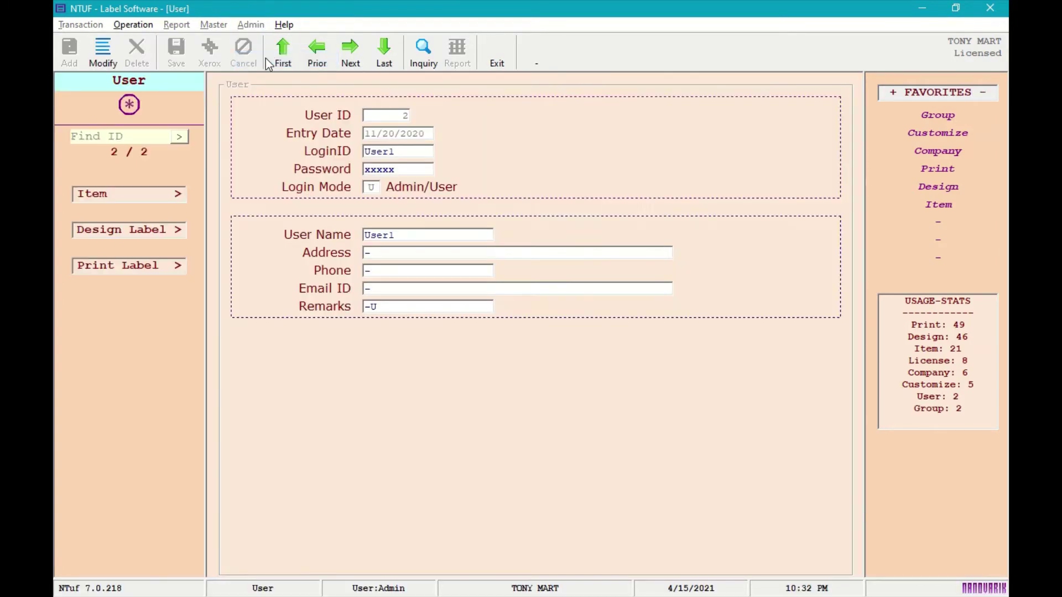
{"action": "left_click", "coordinate": [326, 55]}
{"action": "left_click", "coordinate": [502, 66]}
- Examine the Customize settings for colours, fonts, passwords, toolbar labels and favorites, and close the form
{"action": "left_click", "coordinate": [249, 25]}
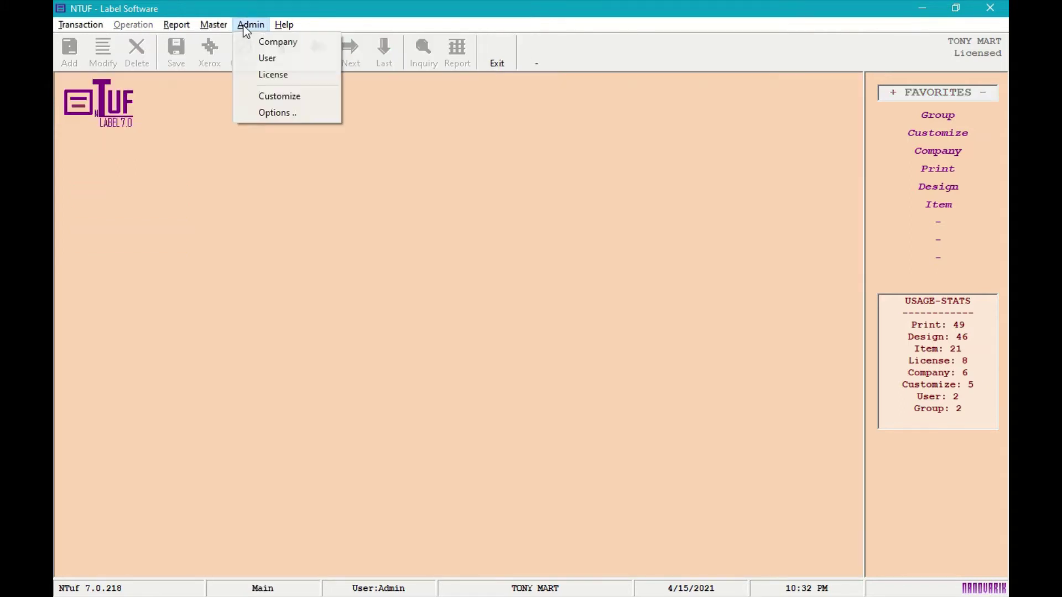
{"action": "left_click", "coordinate": [323, 95]}
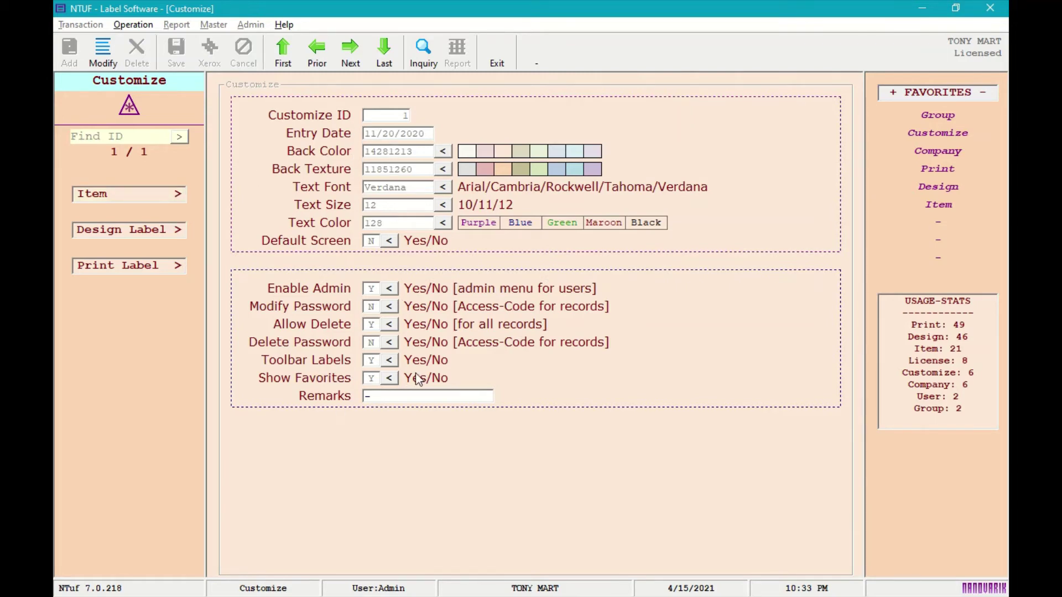
{"action": "left_click", "coordinate": [500, 56]}
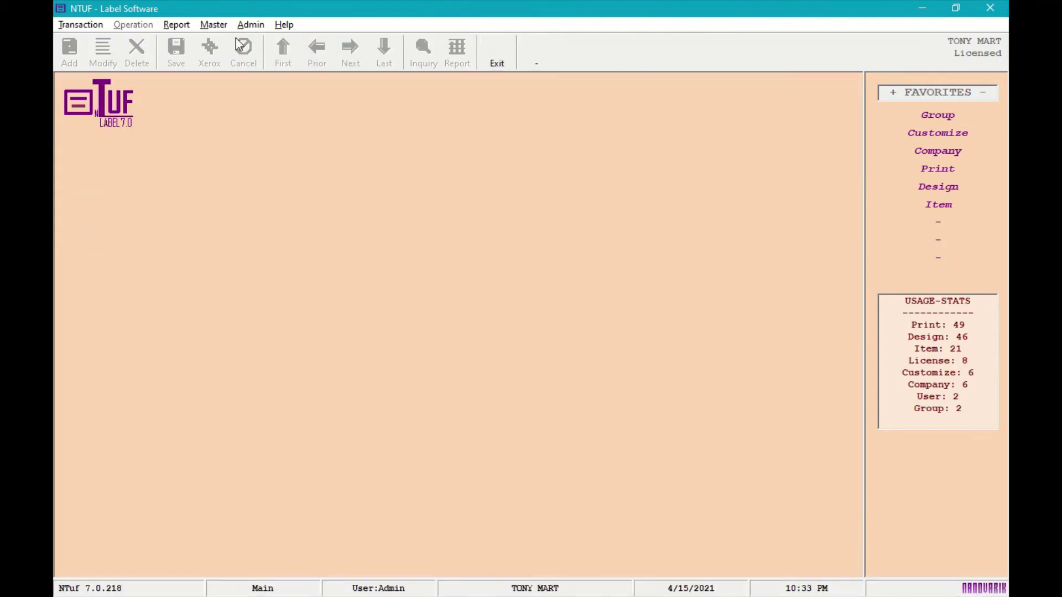
- Browse the records in the Group master and close the form
{"action": "left_click", "coordinate": [204, 25]}
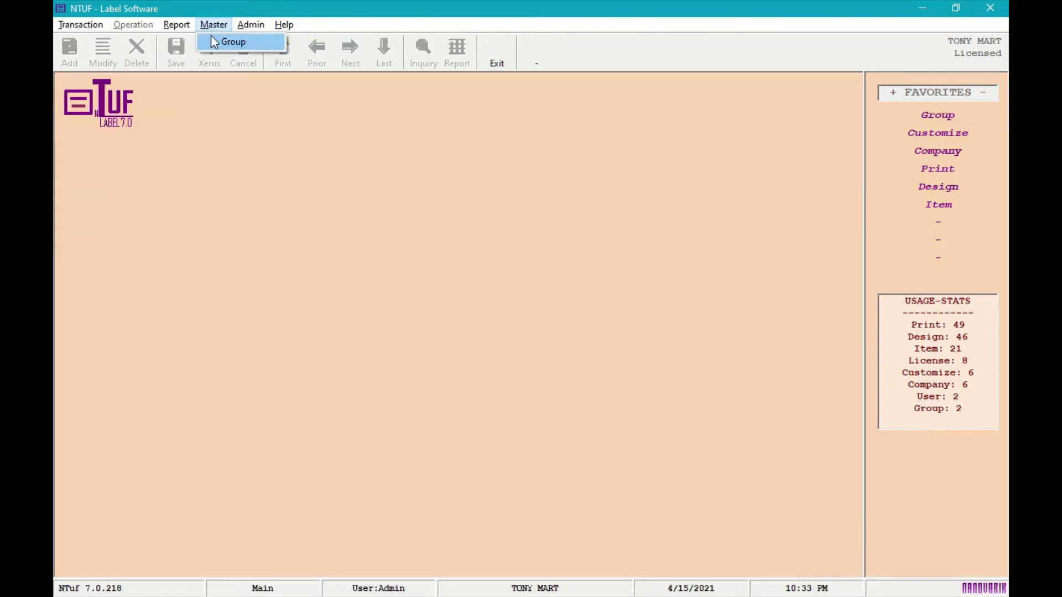
{"action": "left_click", "coordinate": [212, 38]}
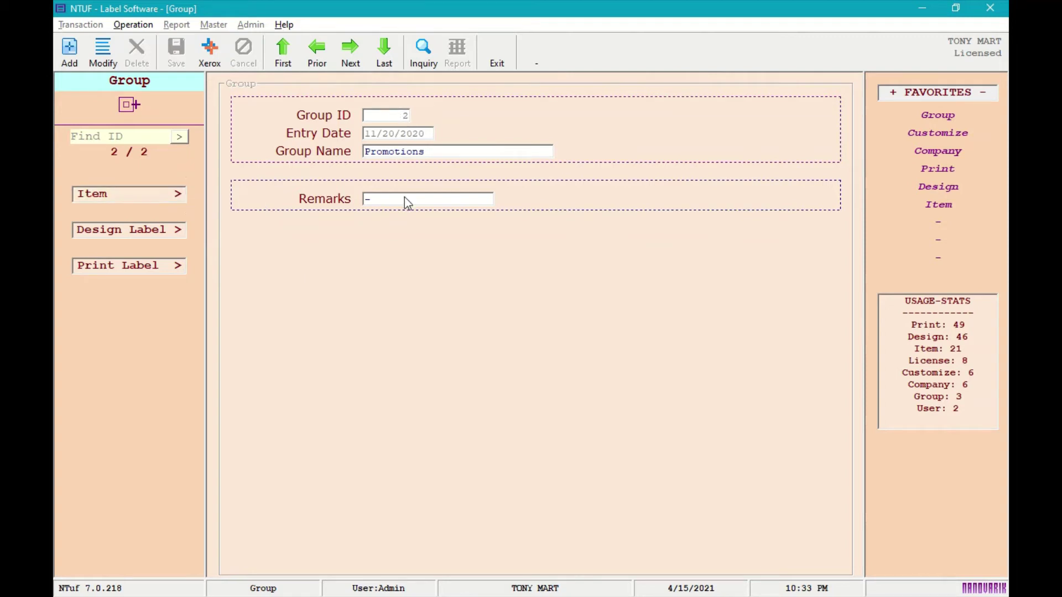
{"action": "left_click", "coordinate": [324, 57]}
{"action": "left_click", "coordinate": [363, 67]}
{"action": "left_click", "coordinate": [496, 62]}
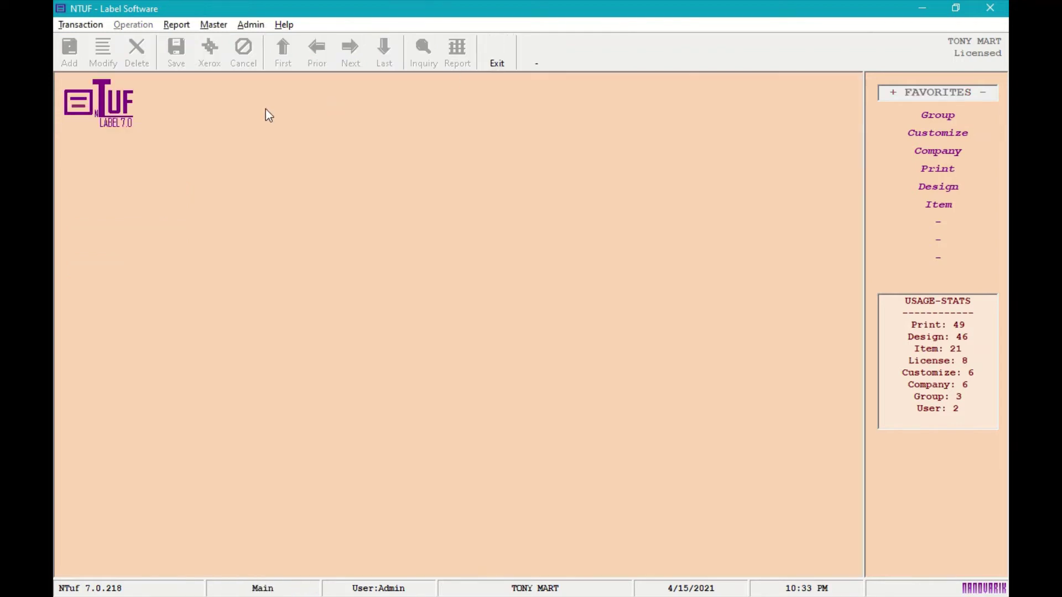
- Open the item records and browse back from Giftcard through First Promotion to New-Product
{"action": "left_click", "coordinate": [85, 25]}
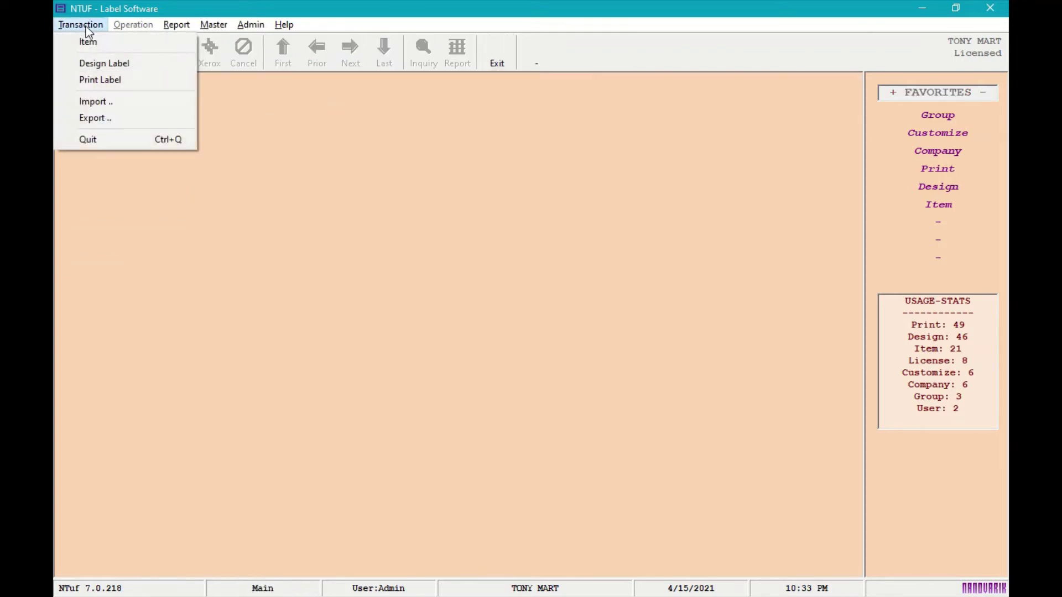
{"action": "left_click", "coordinate": [87, 45]}
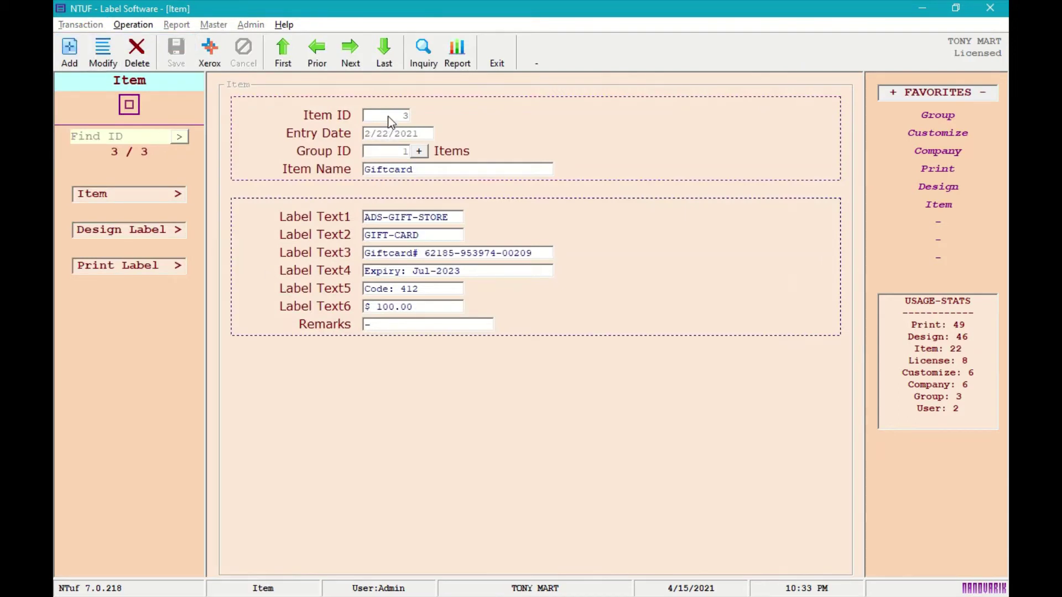
{"action": "left_click", "coordinate": [316, 52]}
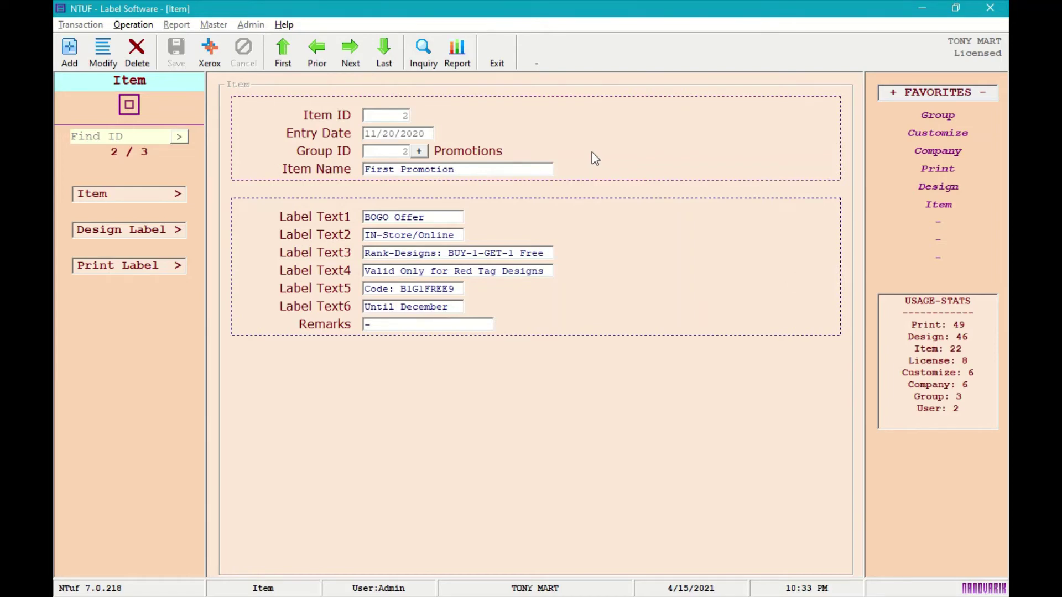
{"action": "left_click", "coordinate": [318, 63]}
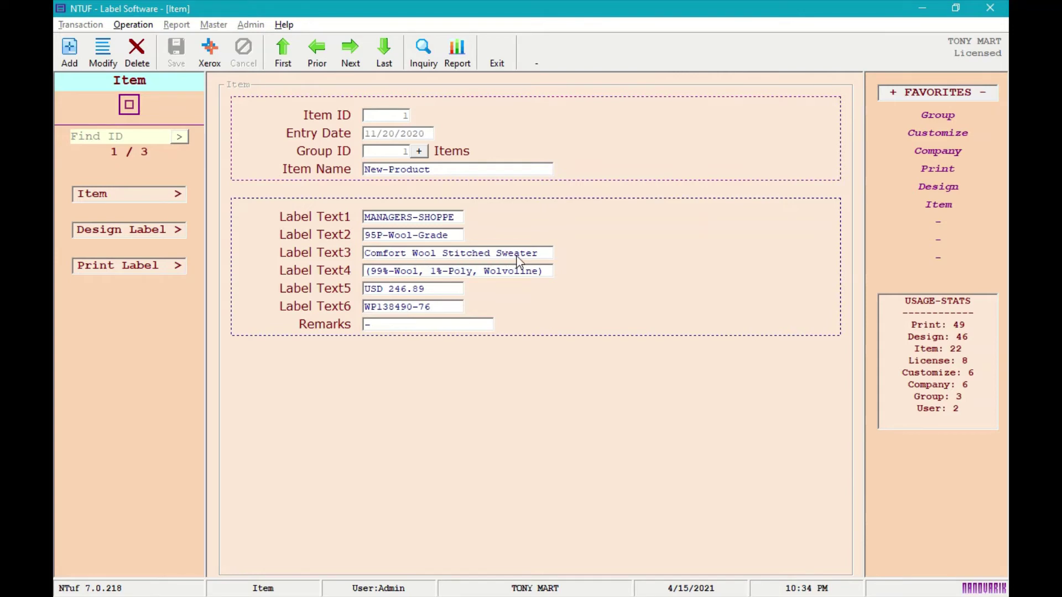
- Modify the New-Product item, picking Items as its group and keeping its name and label texts, and save the record
{"action": "left_click", "coordinate": [103, 53]}
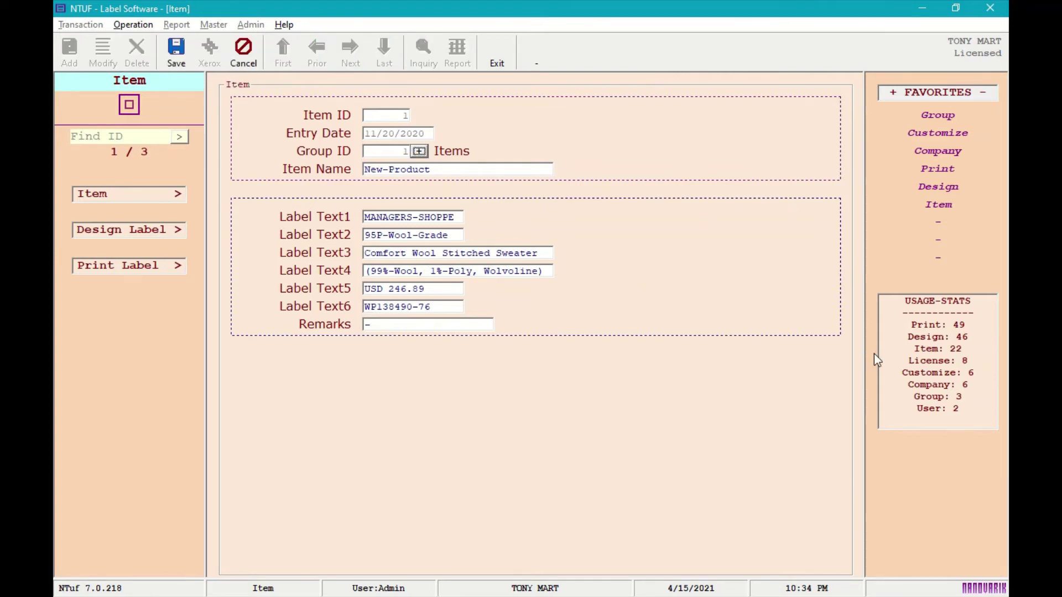
{"action": "key", "text": "Return"}
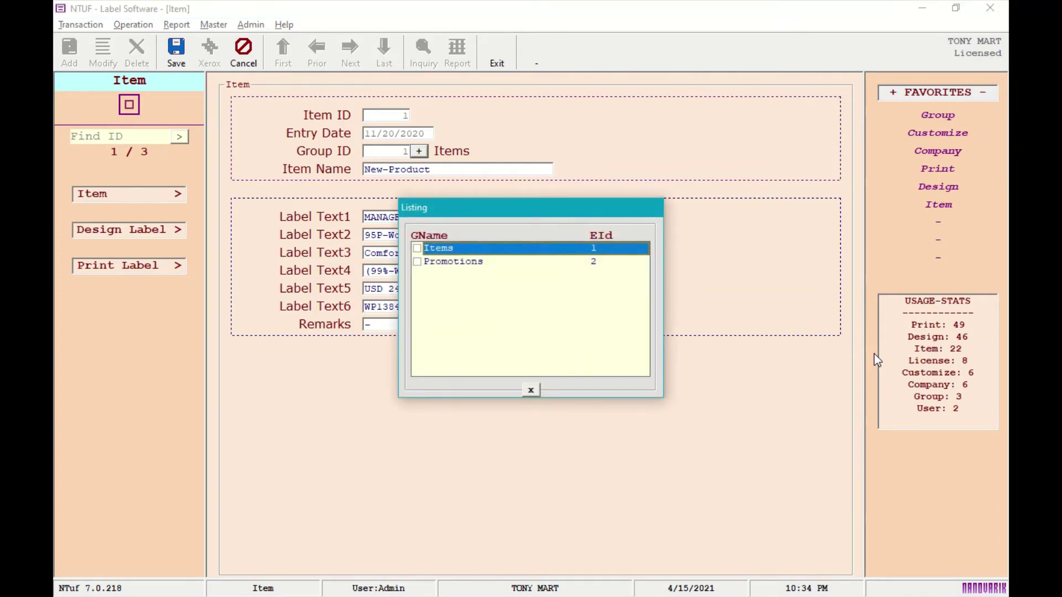
{"action": "key", "text": "Return"}
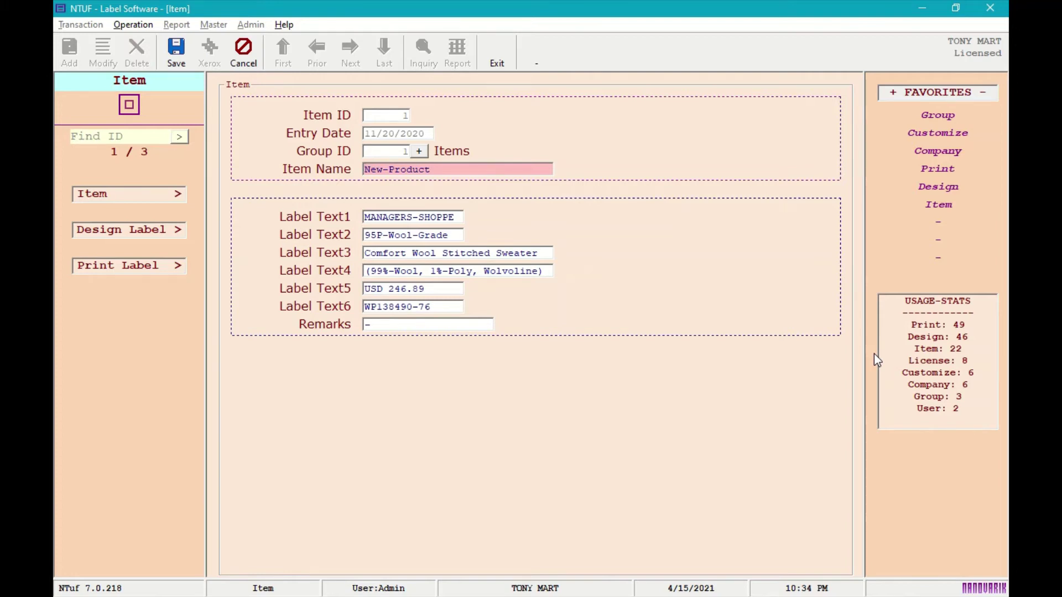
{"action": "key", "text": "Return"}
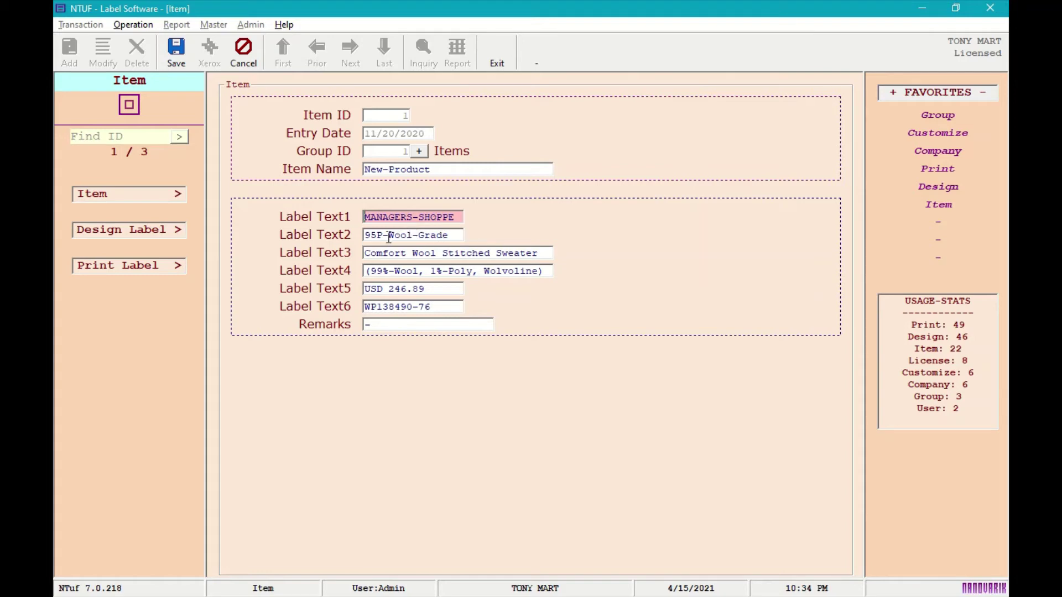
{"action": "key", "text": "Tab"}
{"action": "key", "text": "Tab"}
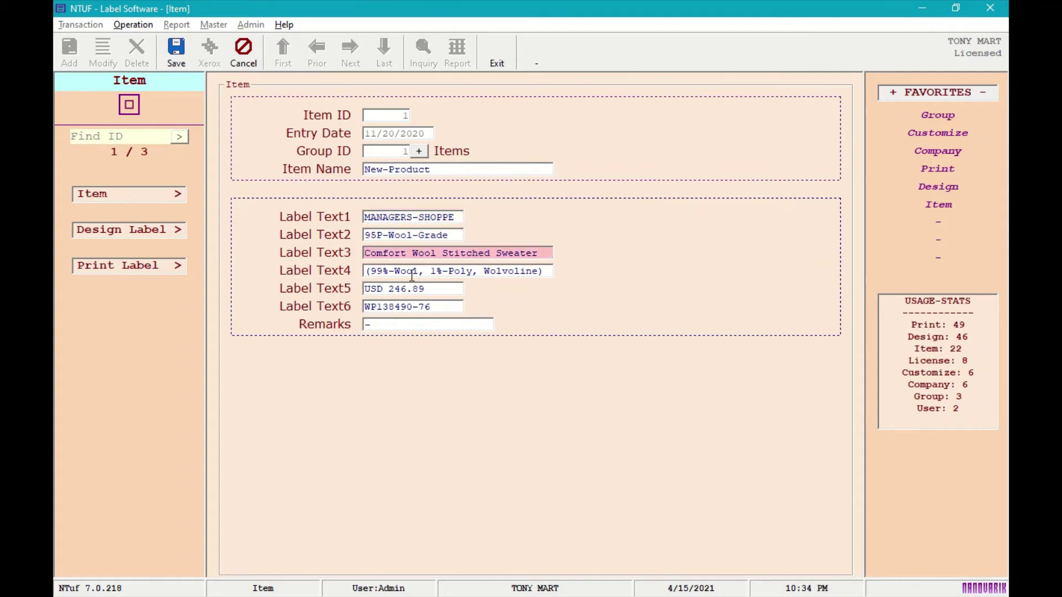
{"action": "key", "text": "Tab"}
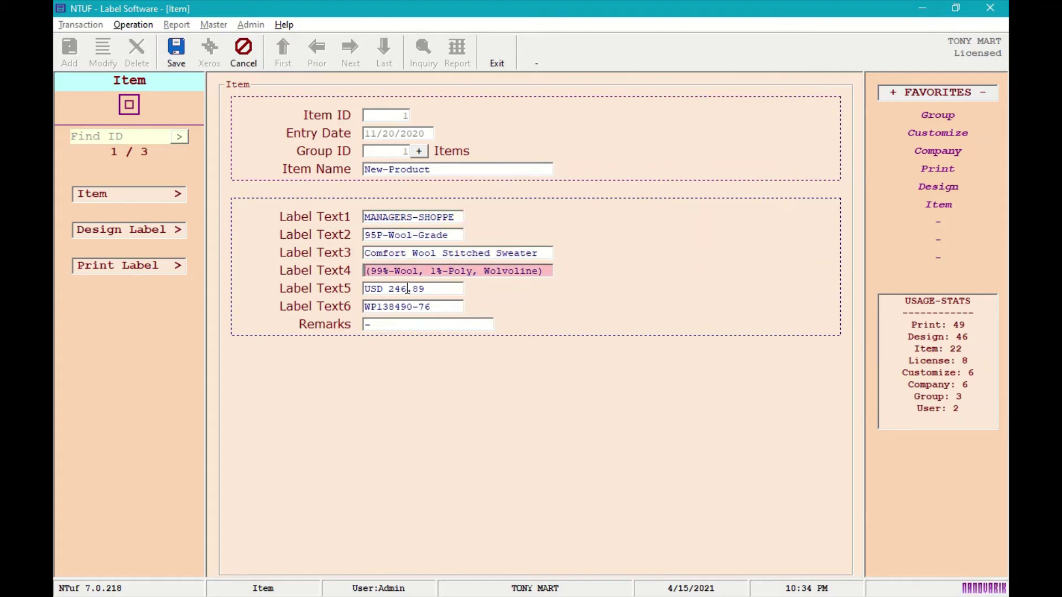
{"action": "key", "text": "Tab"}
{"action": "key", "text": "Tab"}
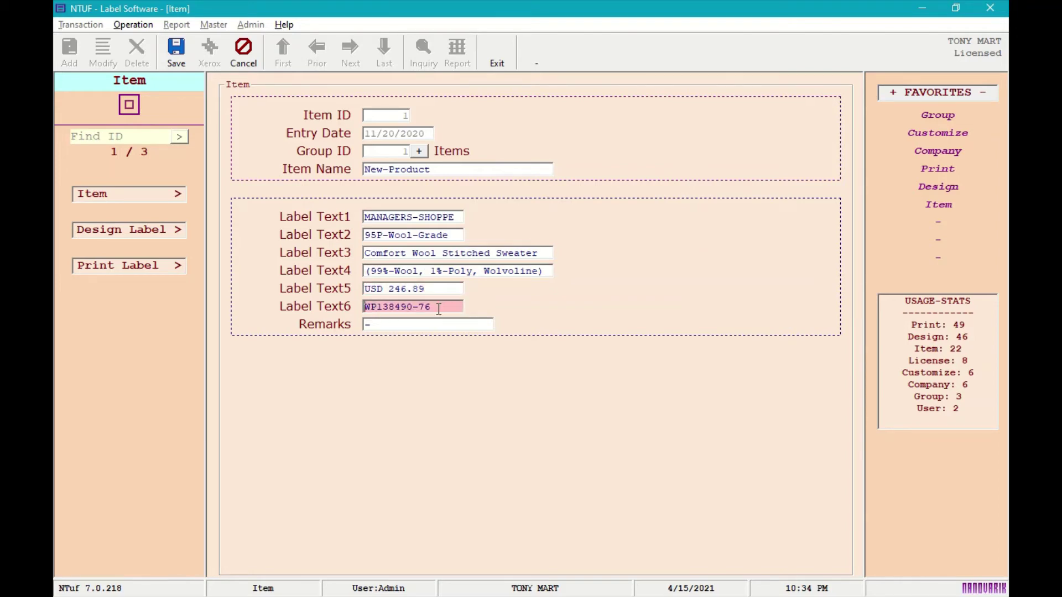
{"action": "left_click", "coordinate": [177, 65]}
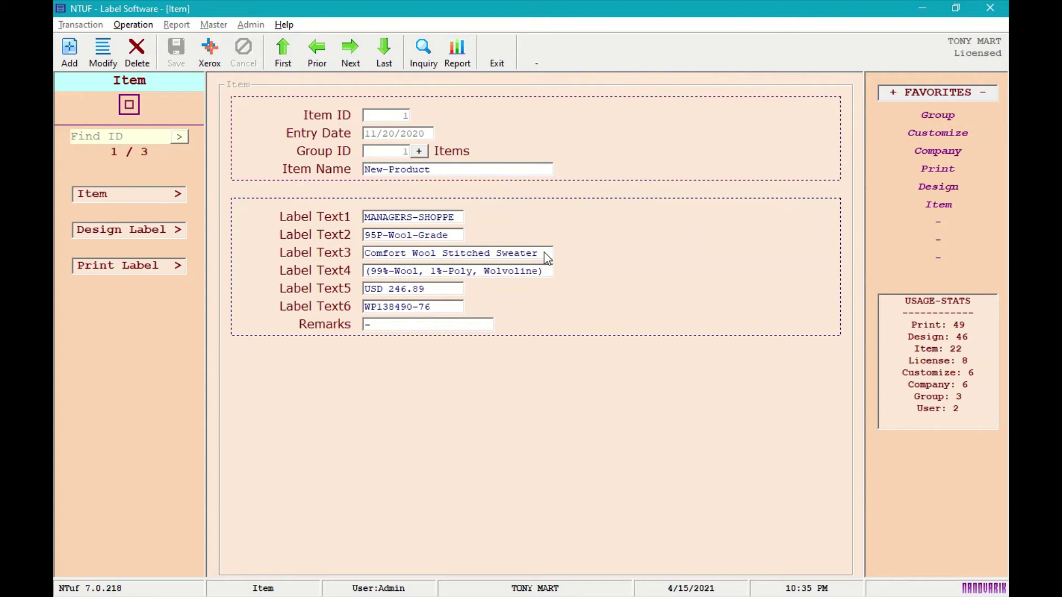
- Edit the First Style1 label design and cycle through the preview styles, setting the style to 6
{"action": "left_click", "coordinate": [164, 237]}
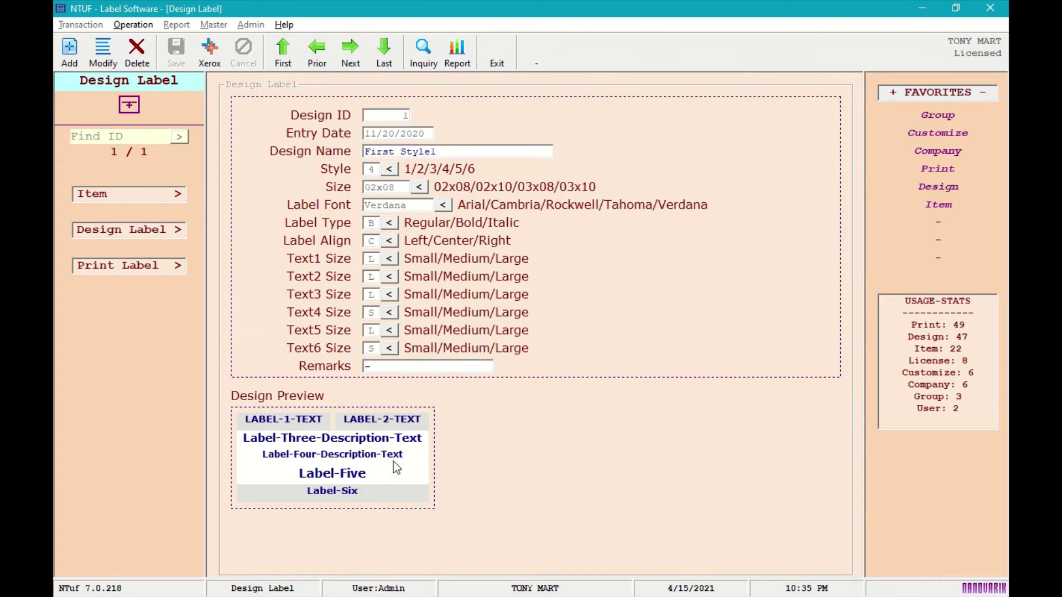
{"action": "left_click", "coordinate": [104, 54]}
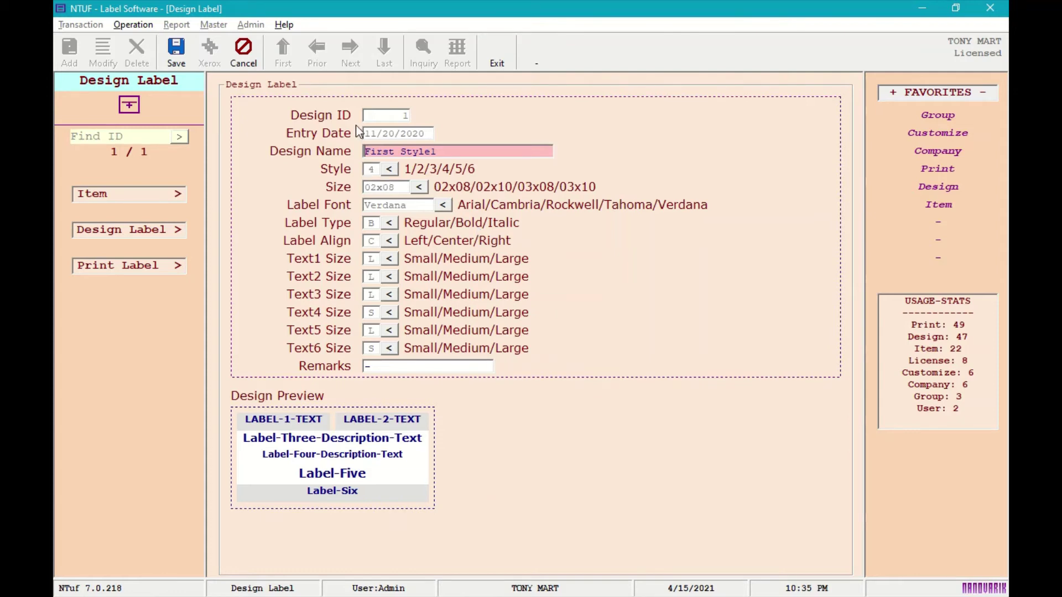
{"action": "left_click", "coordinate": [390, 169]}
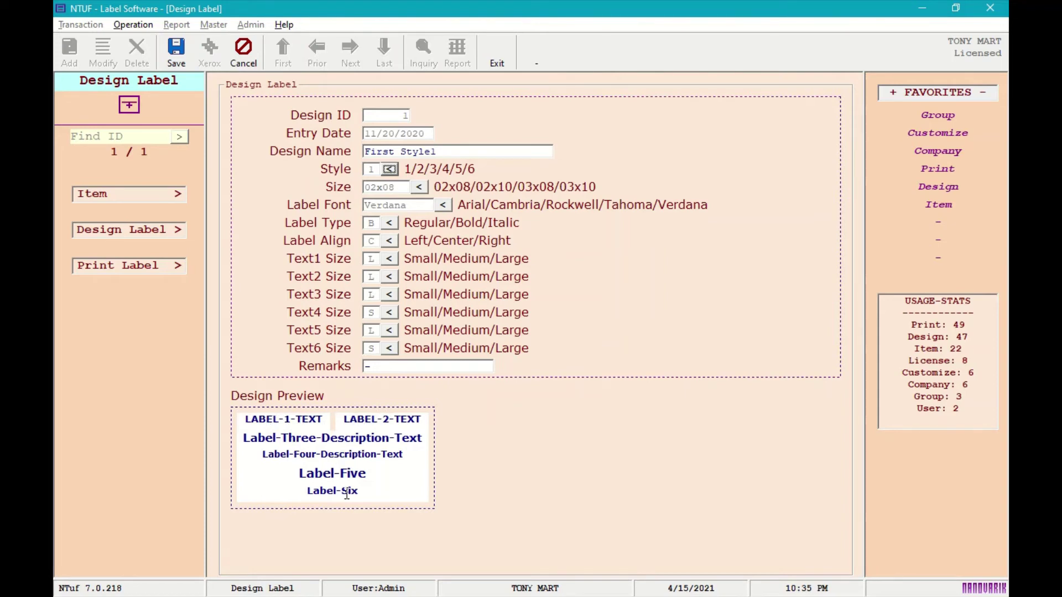
{"action": "left_click", "coordinate": [388, 173]}
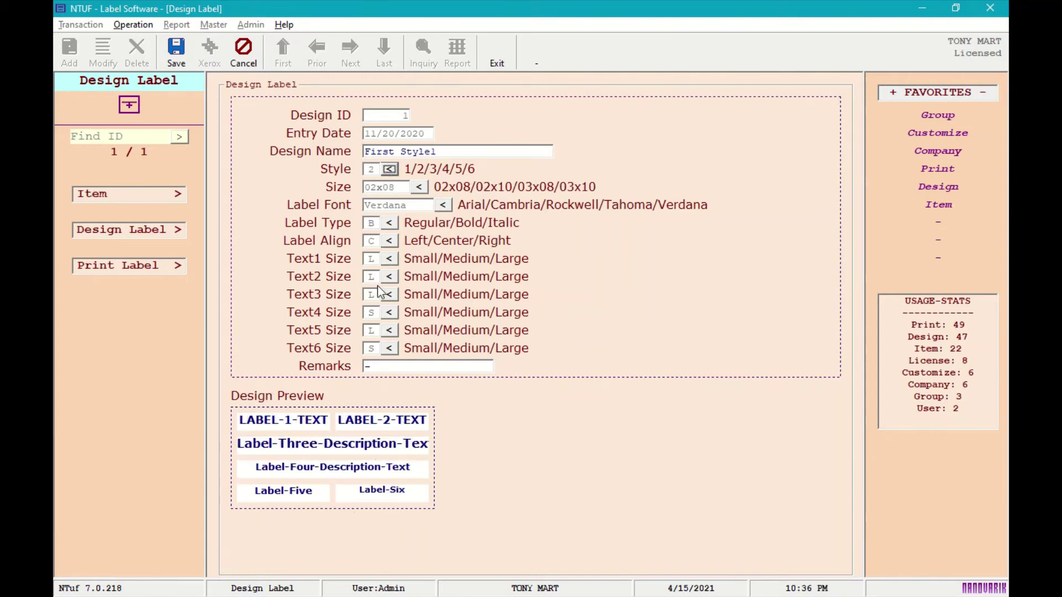
{"action": "left_click", "coordinate": [389, 171]}
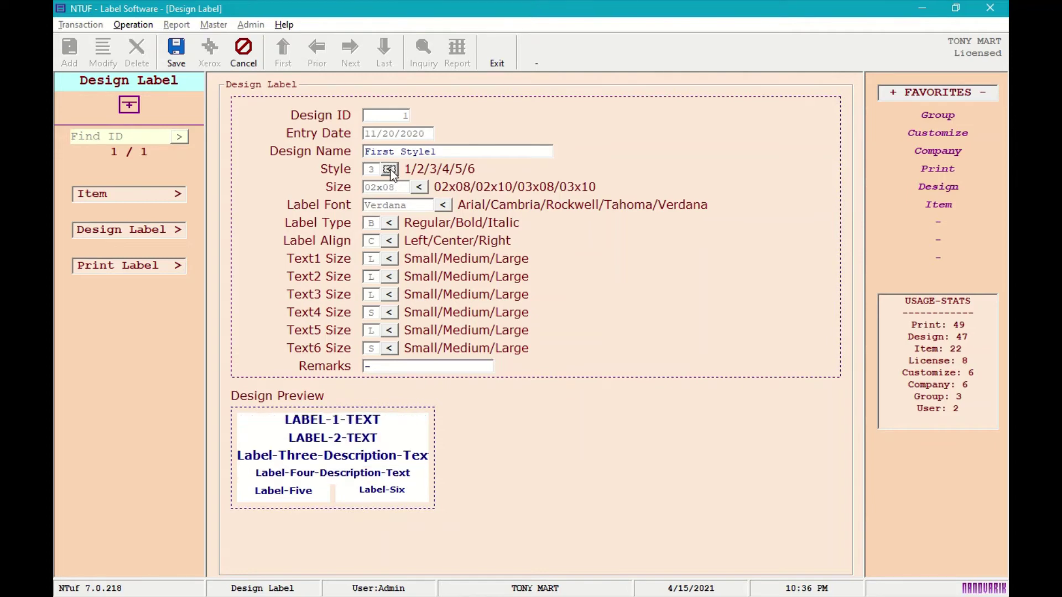
{"action": "left_click", "coordinate": [390, 171]}
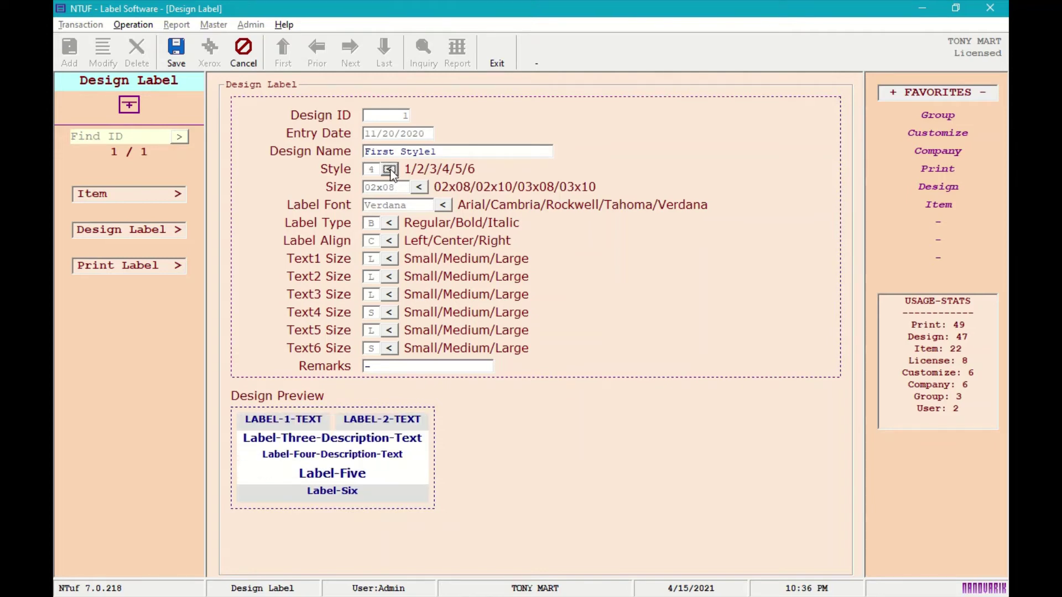
{"action": "left_click", "coordinate": [389, 171]}
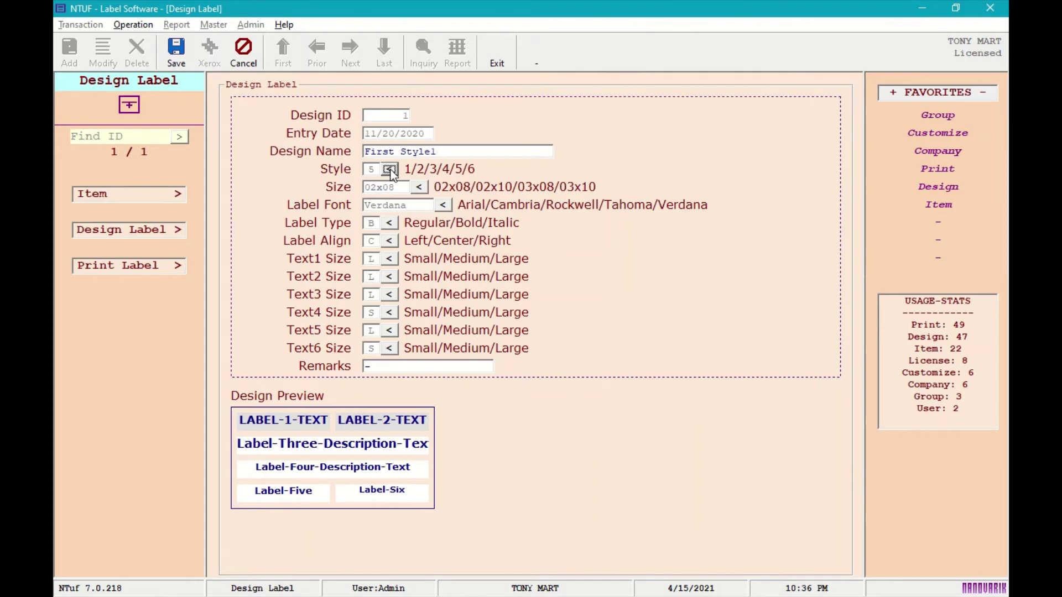
{"action": "left_click", "coordinate": [390, 171]}
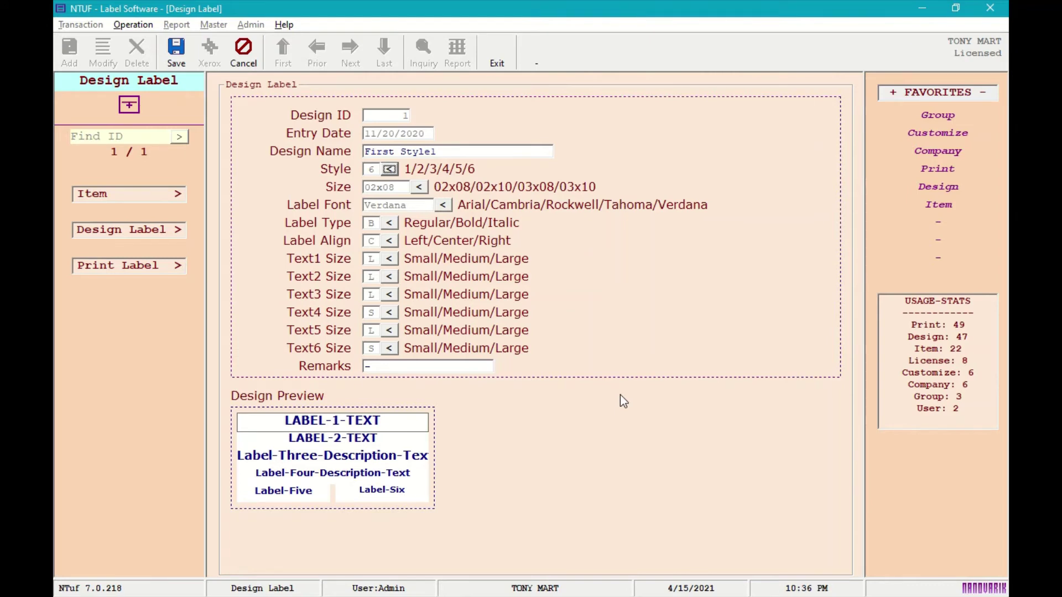
- Set the First Style1 design's label size to 03x08 and save the design
{"action": "left_click", "coordinate": [420, 188]}
{"action": "left_click", "coordinate": [420, 188]}
{"action": "left_click", "coordinate": [419, 188]}
{"action": "left_click", "coordinate": [173, 60]}
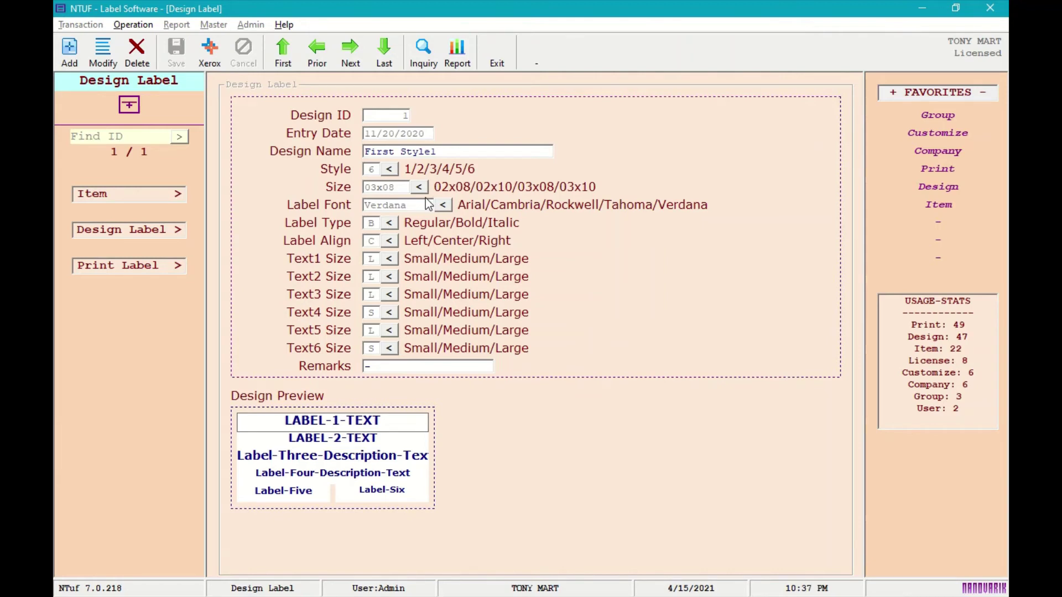
- View the NewProd print record, then check the first item record, New-Product
{"action": "left_click", "coordinate": [162, 269]}
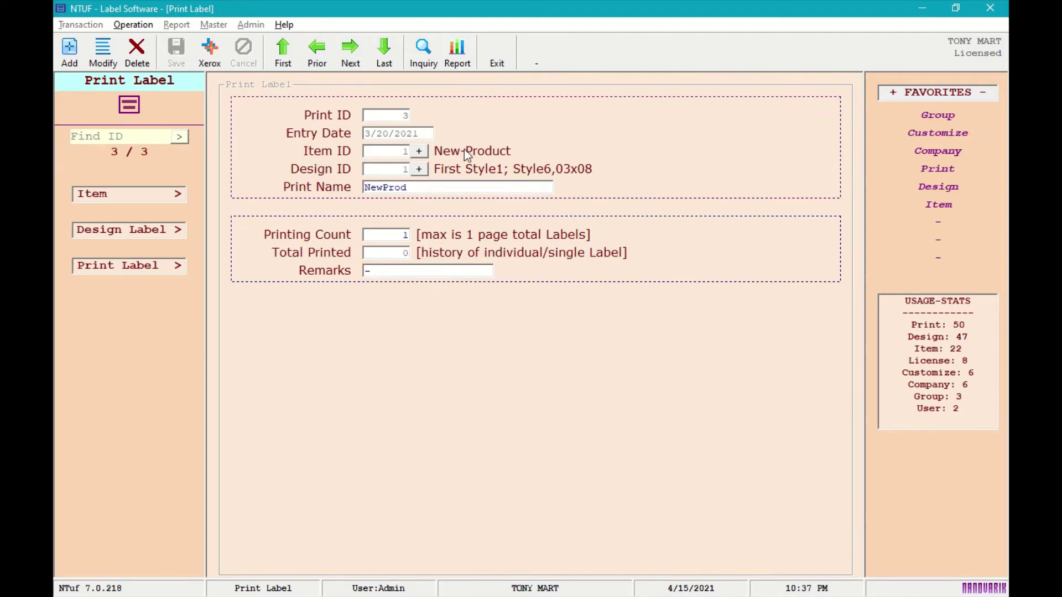
{"action": "left_click", "coordinate": [144, 194]}
{"action": "left_click", "coordinate": [283, 54]}
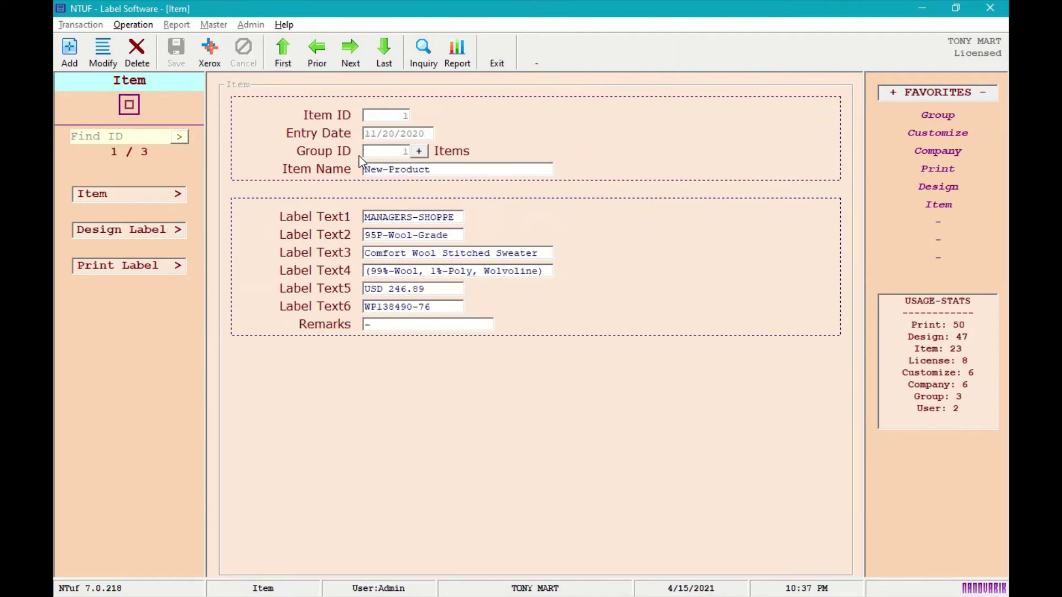
- Open the NewProd print record for modification and review the item and design listings, keeping New-Product and First Style1
{"action": "left_click", "coordinate": [153, 268]}
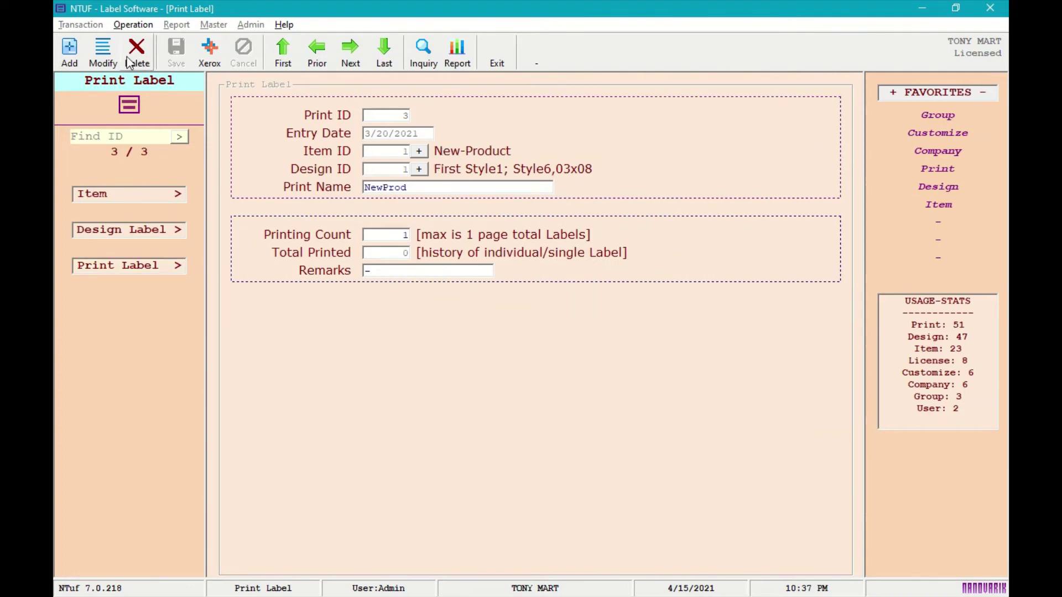
{"action": "left_click", "coordinate": [105, 53]}
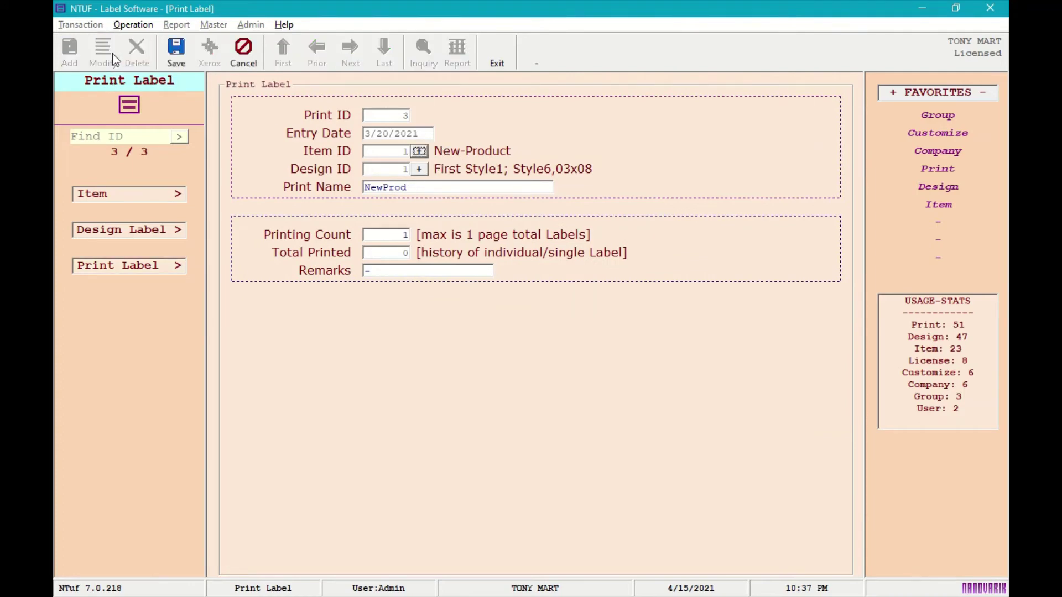
{"action": "left_click", "coordinate": [419, 152]}
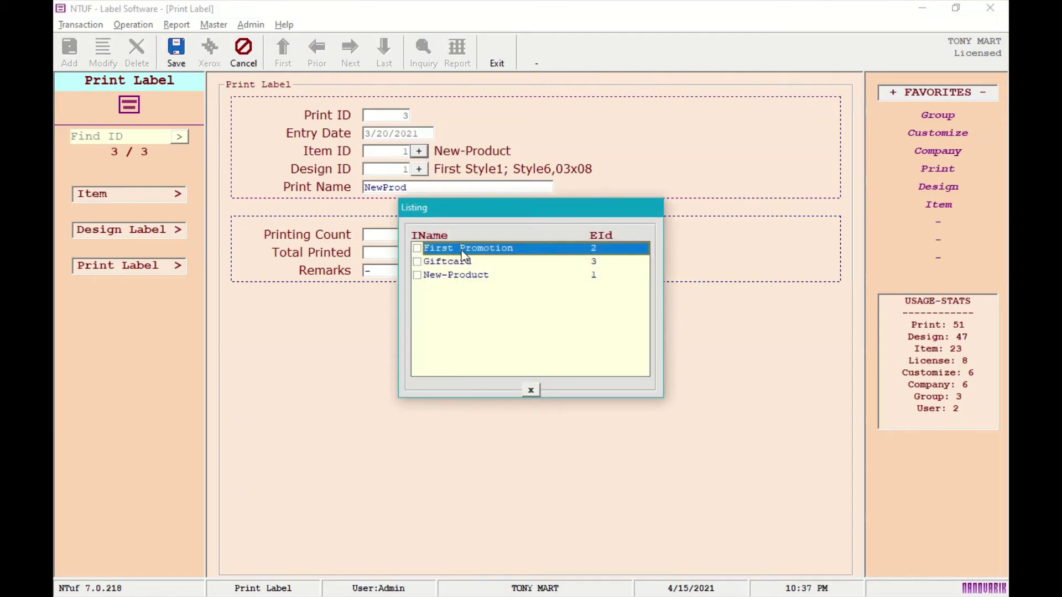
{"action": "left_click", "coordinate": [530, 389]}
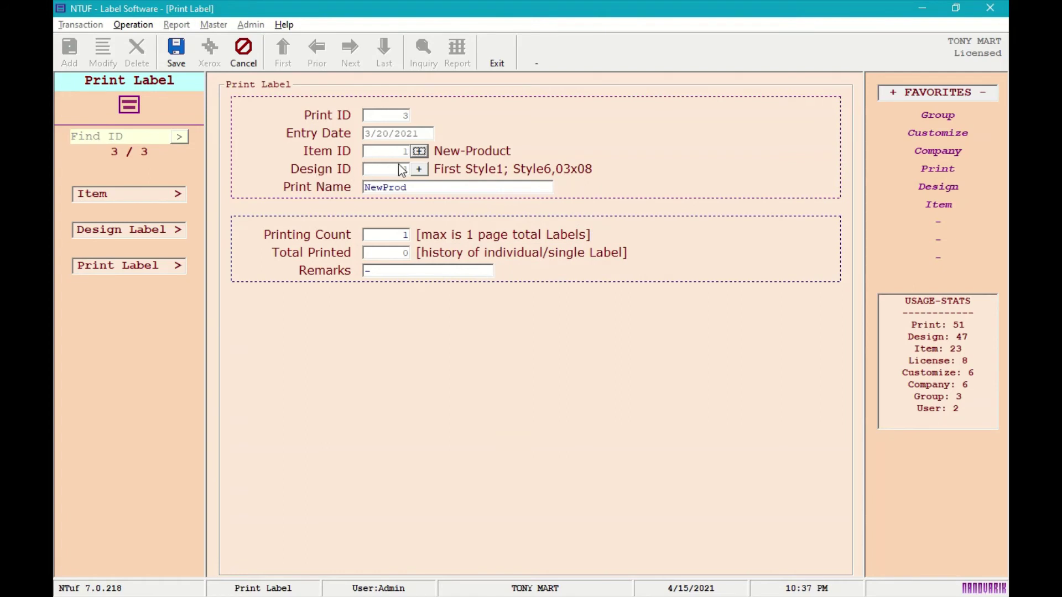
{"action": "left_click", "coordinate": [419, 169]}
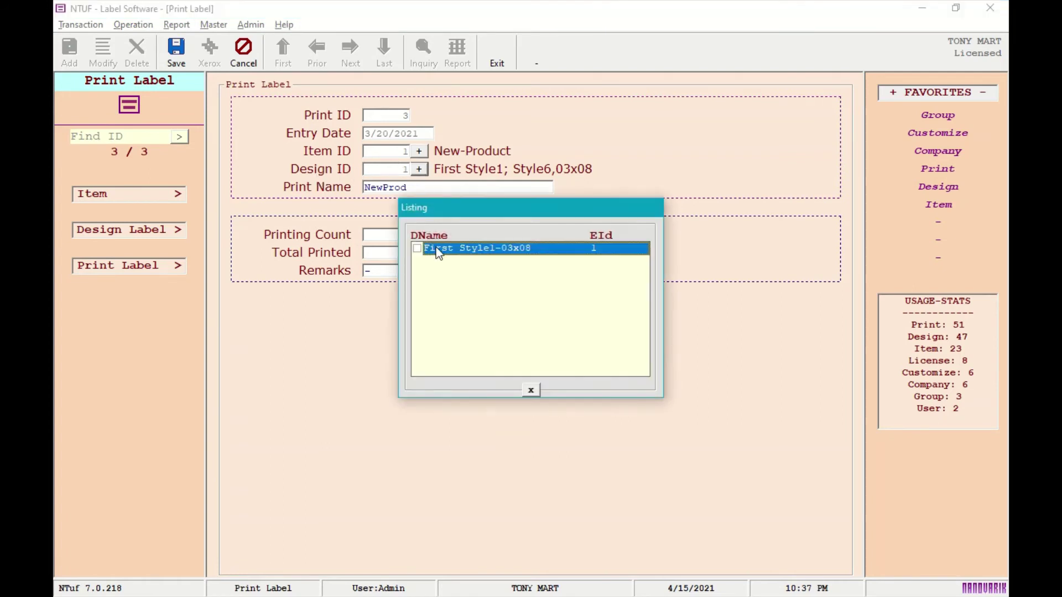
{"action": "left_click", "coordinate": [531, 390]}
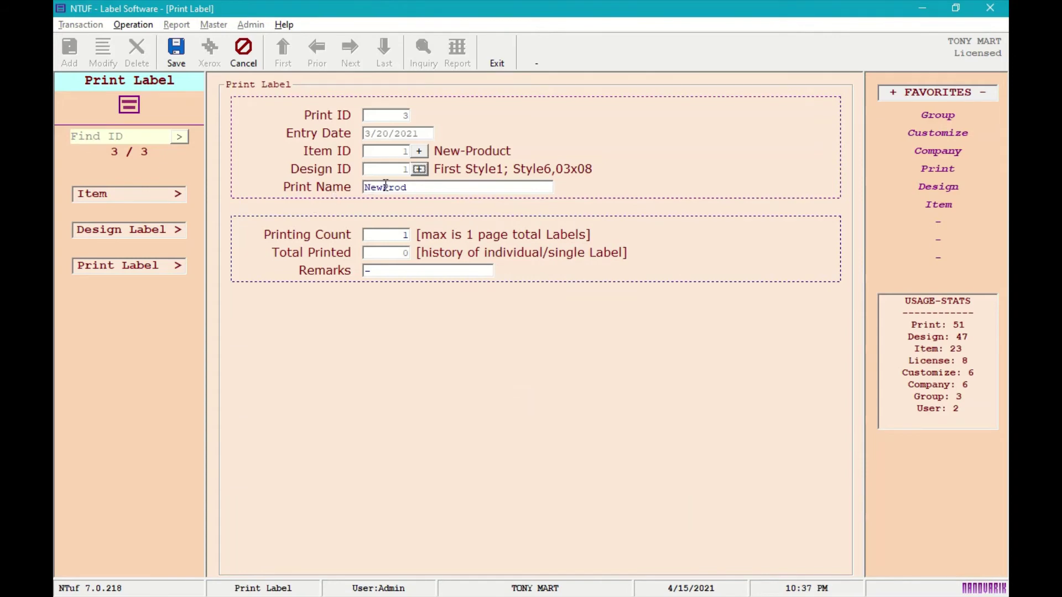
- Keep the print name NewProd, set the printing count to 5 and save the print record
{"action": "left_click", "coordinate": [432, 190]}
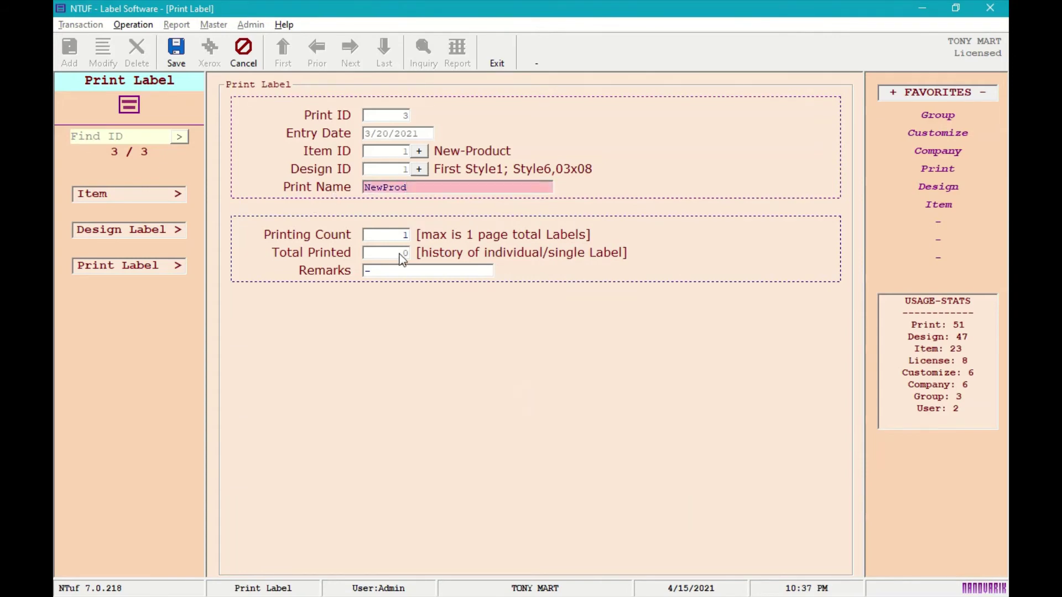
{"action": "left_click", "coordinate": [392, 235]}
{"action": "left_click_drag", "start_coordinate": [392, 234], "coordinate": [426, 237]}
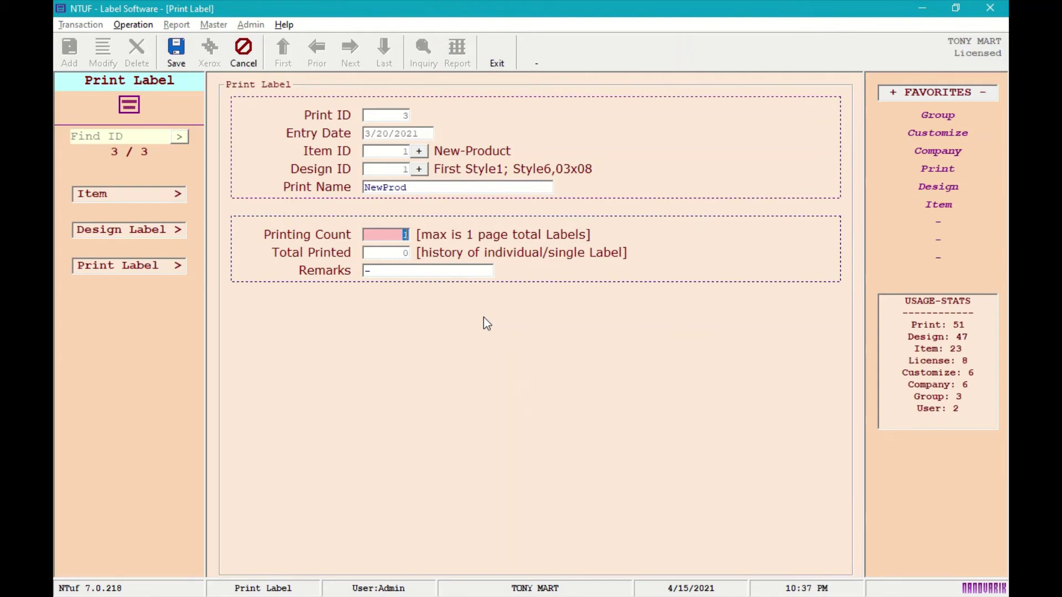
{"action": "type", "text": "5"}
{"action": "left_click", "coordinate": [407, 272]}
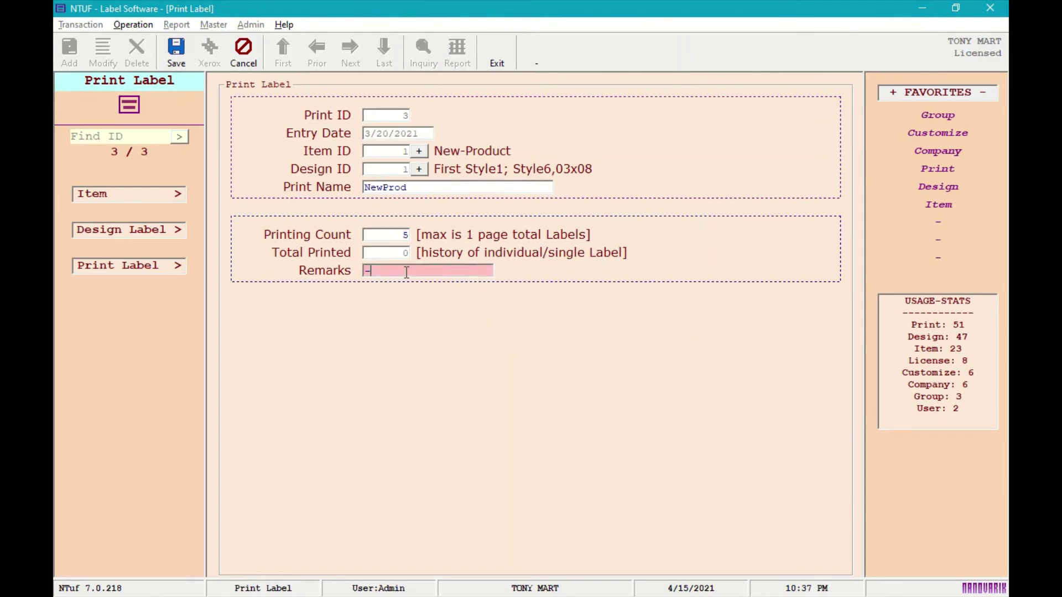
{"action": "left_click", "coordinate": [184, 57]}
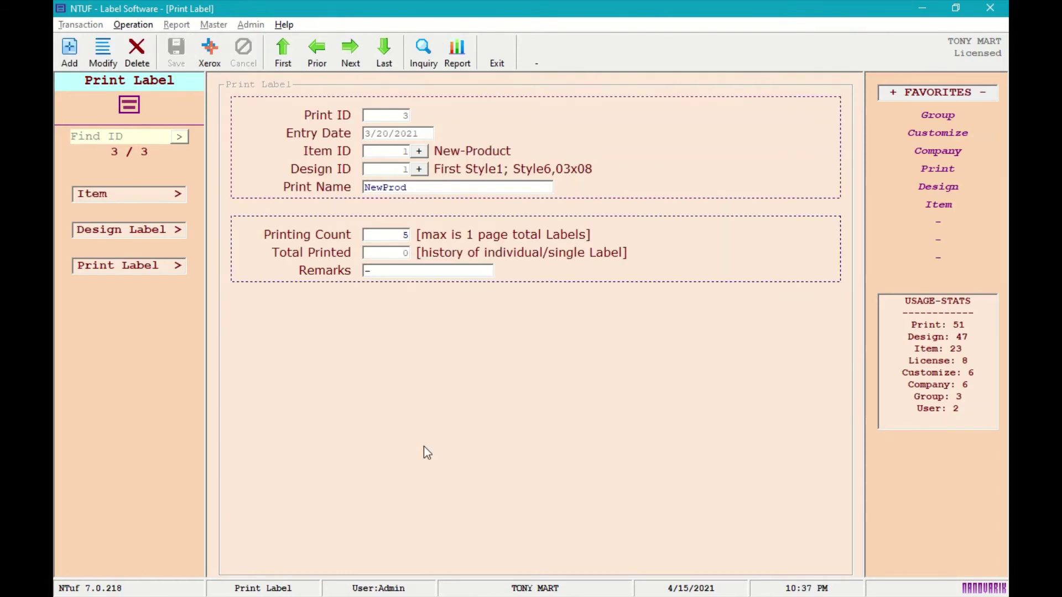
- Generate the label print report for the NewProd record, inspect the labels and close it
{"action": "left_click", "coordinate": [458, 63]}
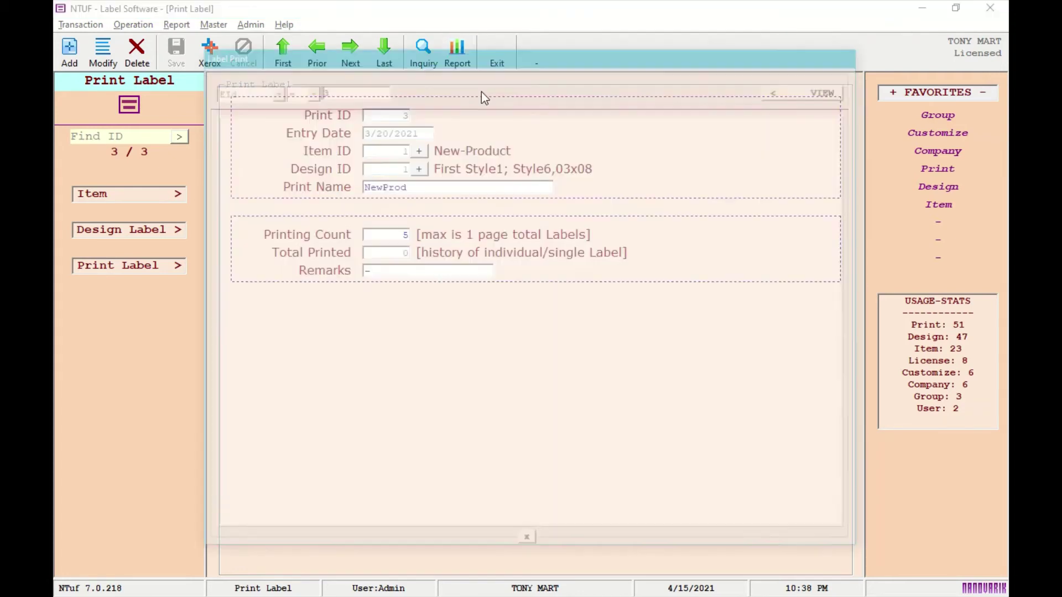
{"action": "left_click", "coordinate": [793, 91]}
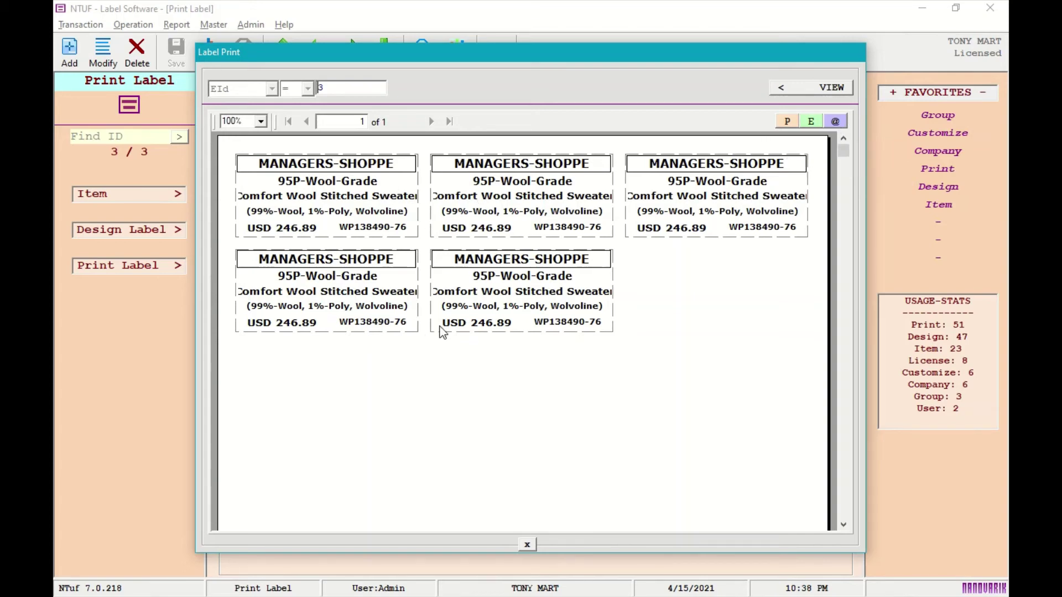
{"action": "left_click", "coordinate": [528, 546]}
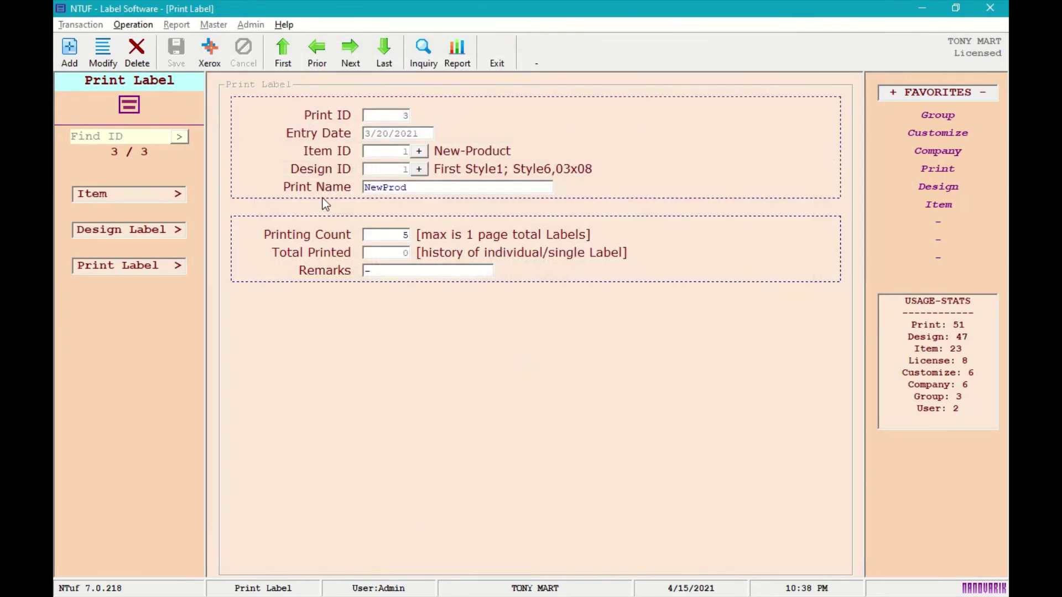
- Open the First Style1 label design for modification and change its style to 4
{"action": "left_click", "coordinate": [151, 231]}
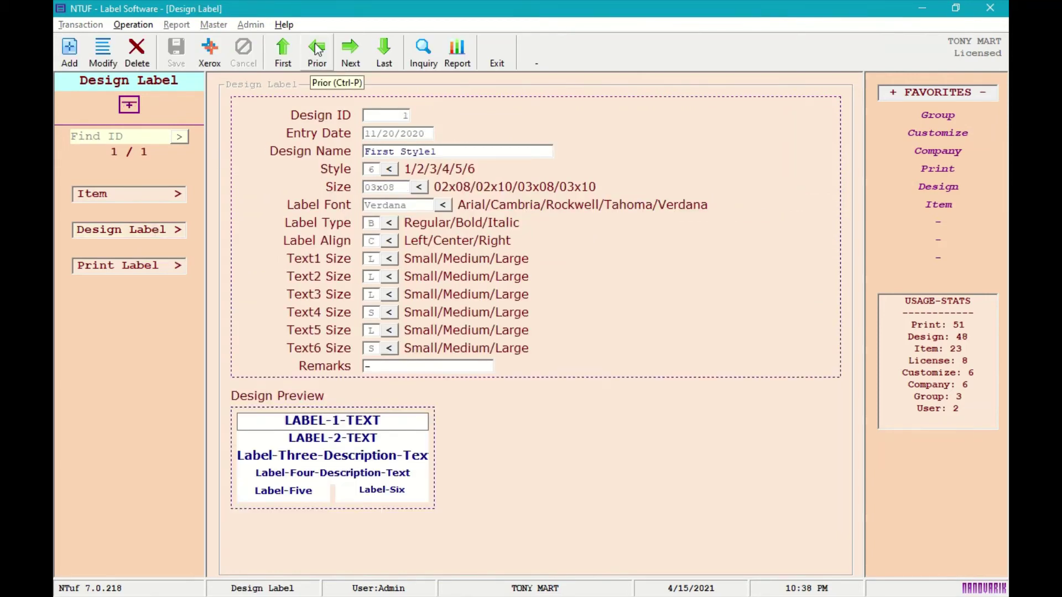
{"action": "left_click", "coordinate": [97, 55]}
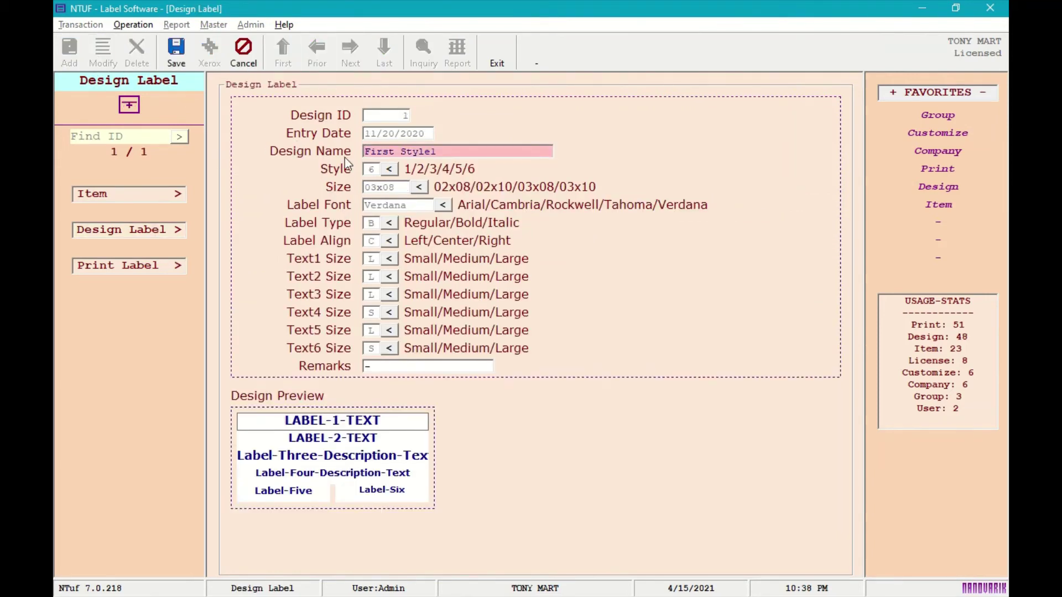
{"action": "left_click", "coordinate": [389, 170]}
{"action": "left_click", "coordinate": [389, 169]}
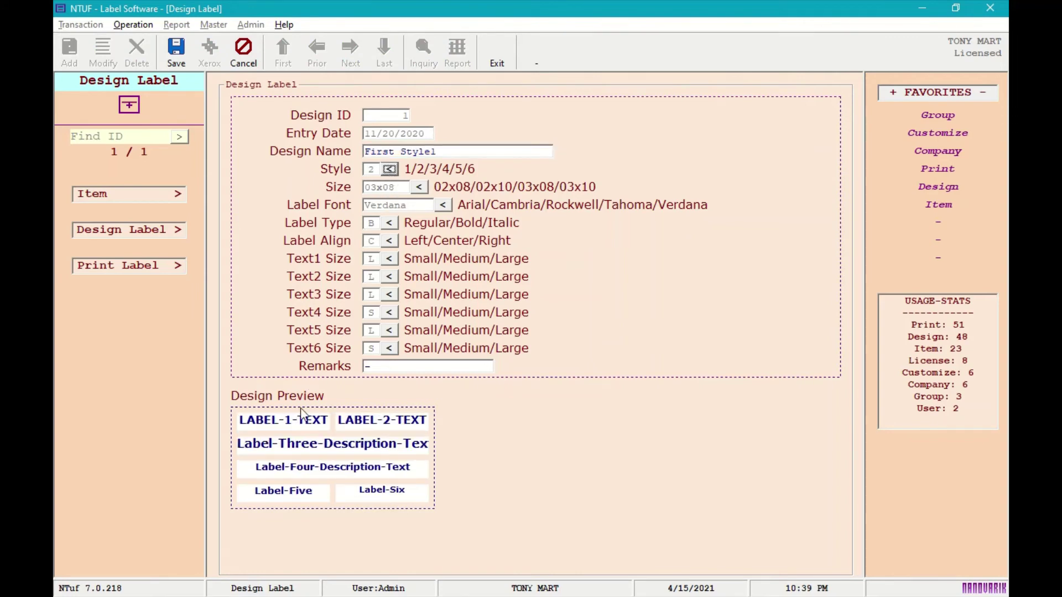
{"action": "left_click", "coordinate": [391, 169]}
{"action": "left_click", "coordinate": [392, 170]}
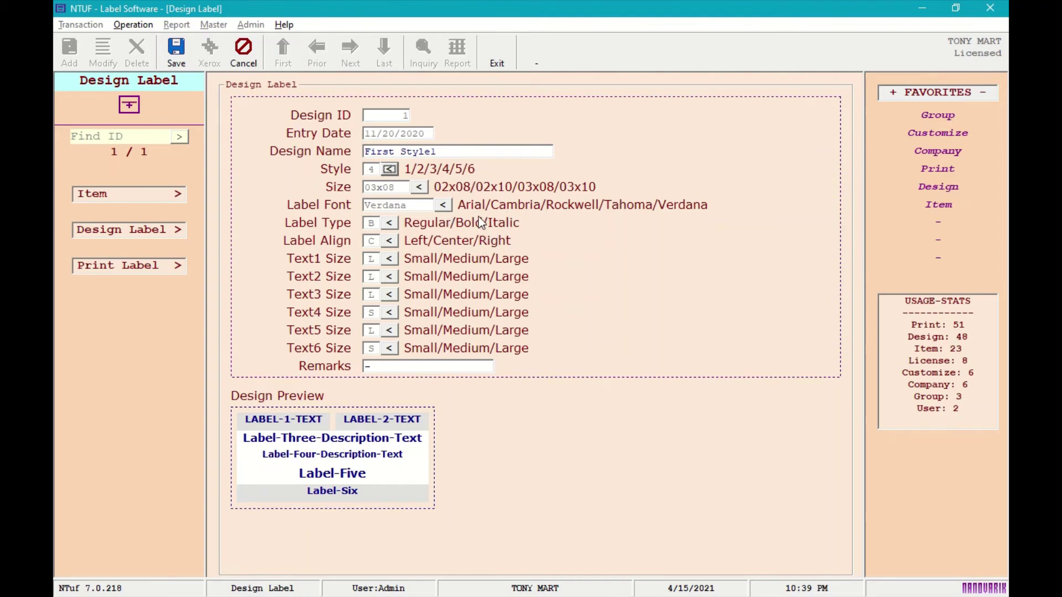
- Set the First Style1 design's label font to Cambria and save the design
{"action": "left_click", "coordinate": [443, 205]}
{"action": "left_click", "coordinate": [443, 205]}
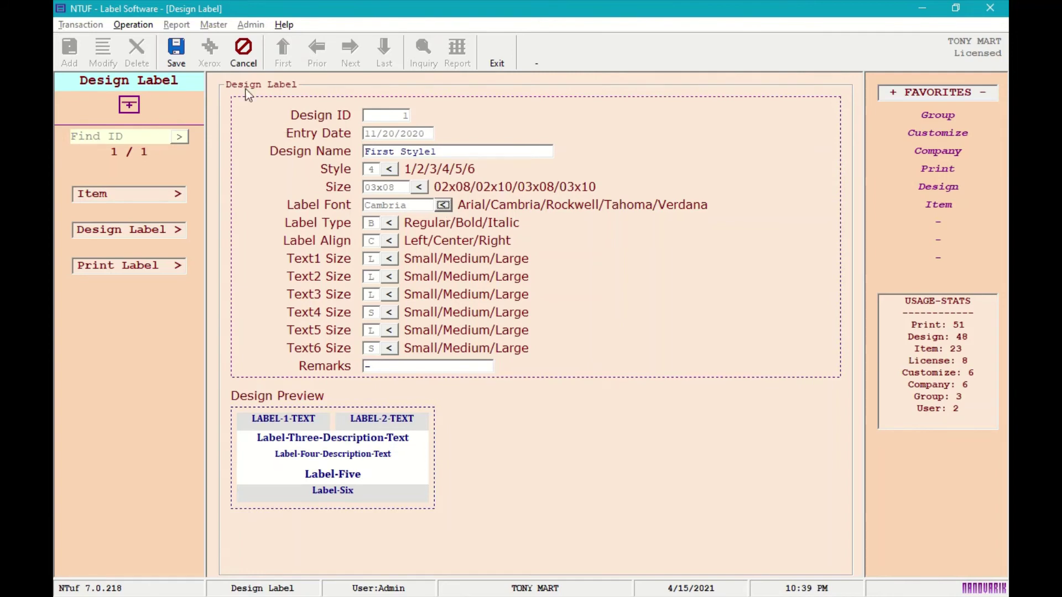
{"action": "left_click", "coordinate": [186, 51]}
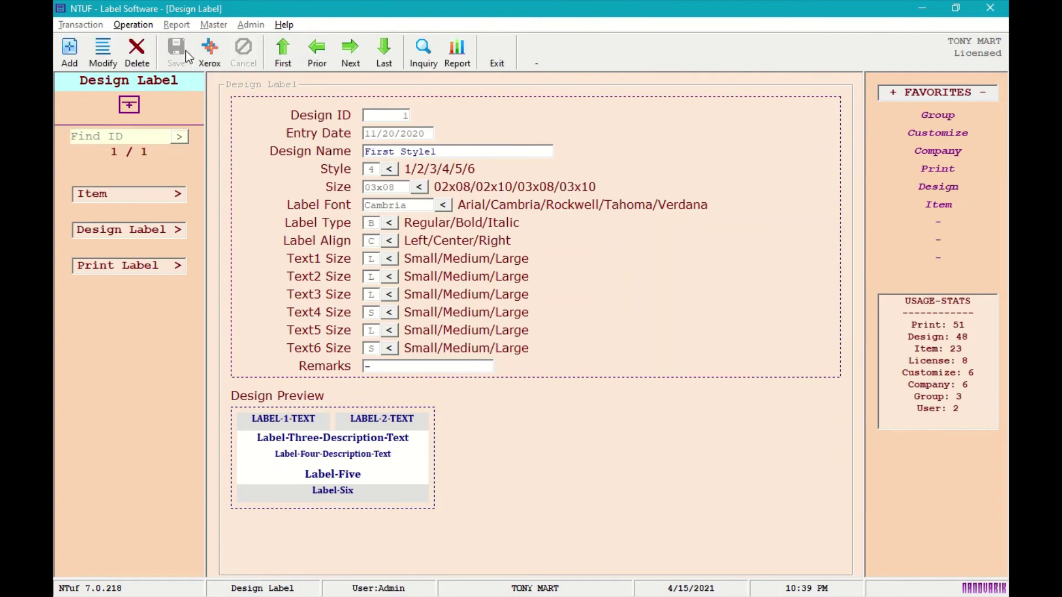
- Return to the NewProd print record, view its label report with the updated design and close the report
{"action": "left_click", "coordinate": [166, 270]}
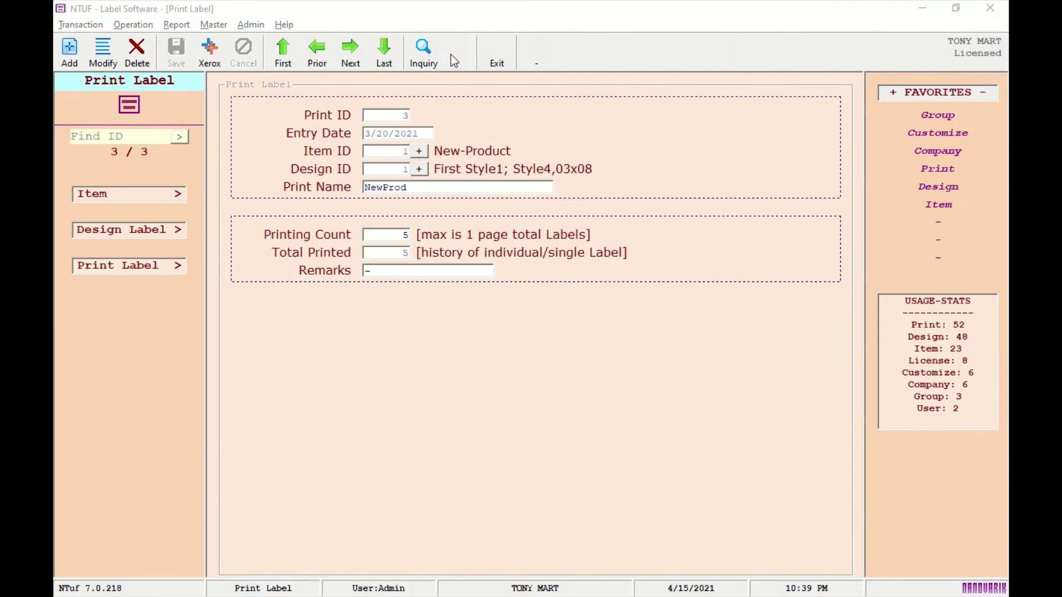
{"action": "left_click", "coordinate": [450, 55]}
{"action": "left_click", "coordinate": [801, 88]}
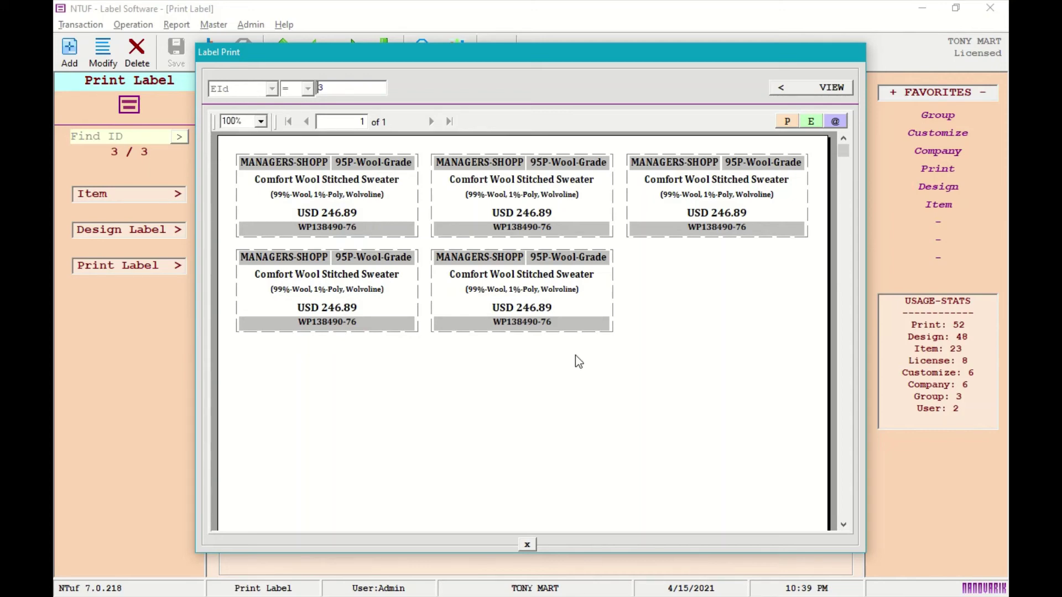
{"action": "left_click", "coordinate": [526, 545]}
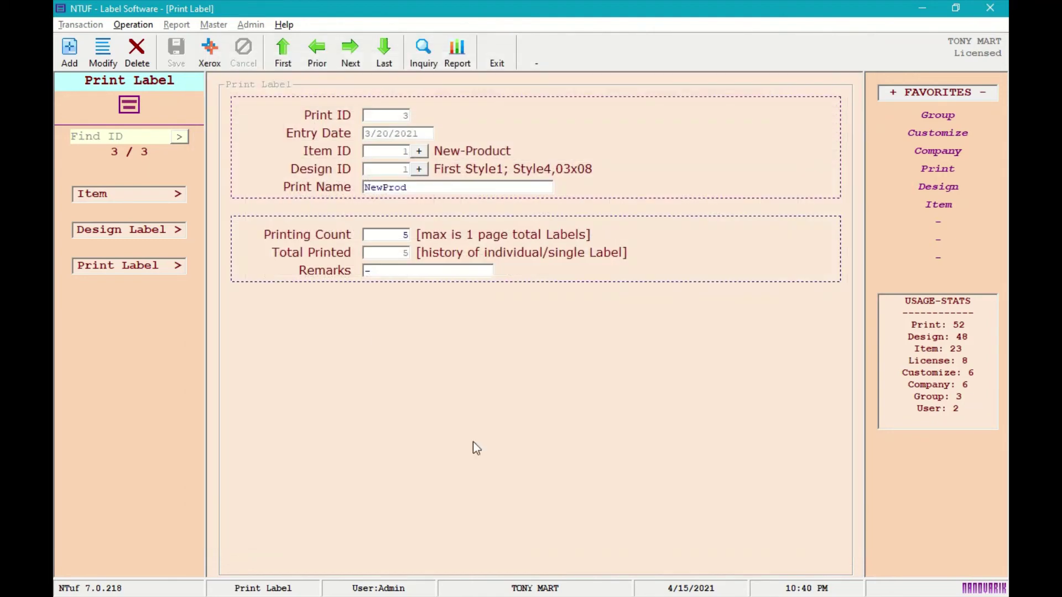
- Modify the NewProd print record to use the First Promotion item and save it
{"action": "left_click", "coordinate": [113, 55]}
{"action": "left_click", "coordinate": [419, 151]}
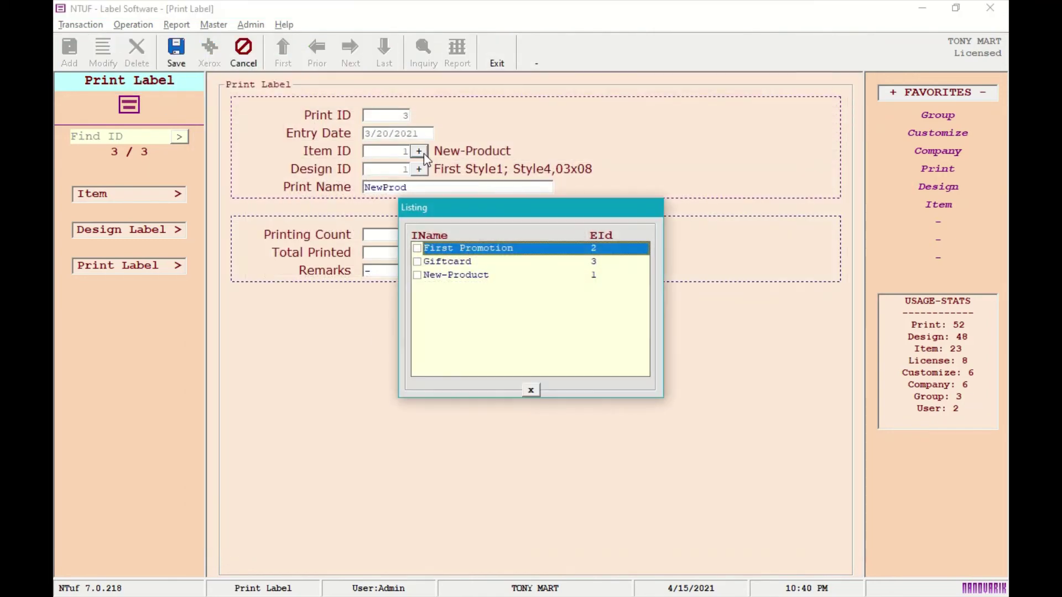
{"action": "left_click", "coordinate": [419, 249]}
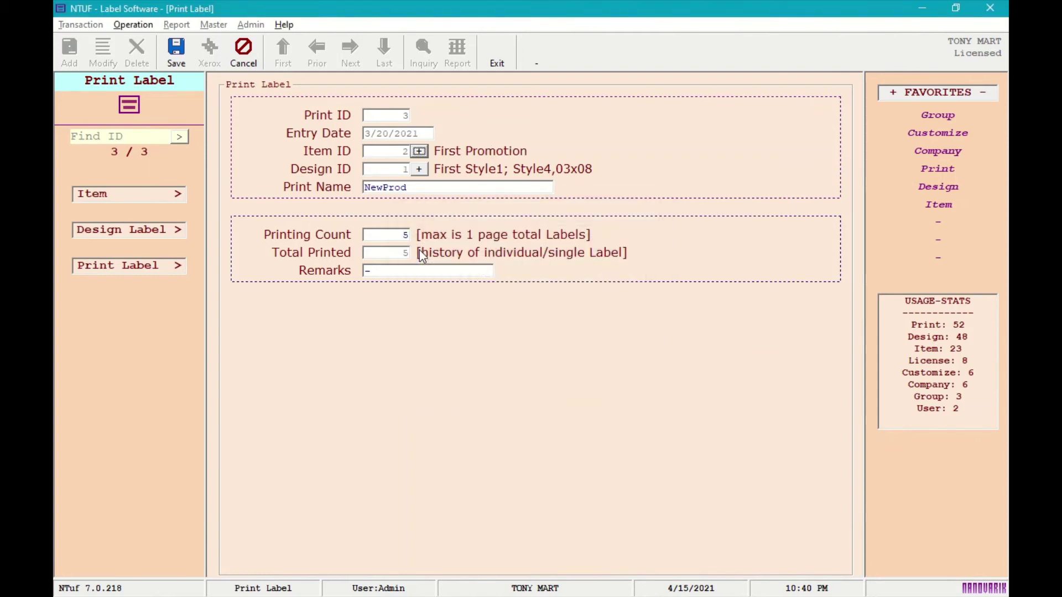
{"action": "left_click", "coordinate": [176, 52]}
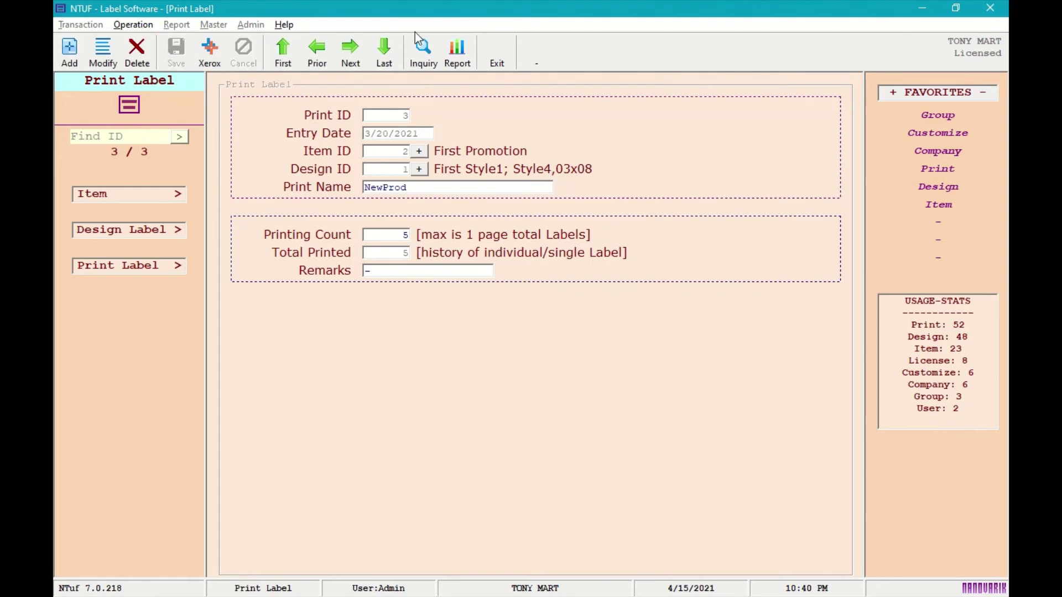
- View the label print report for the First Promotion item and close it
{"action": "left_click", "coordinate": [456, 53]}
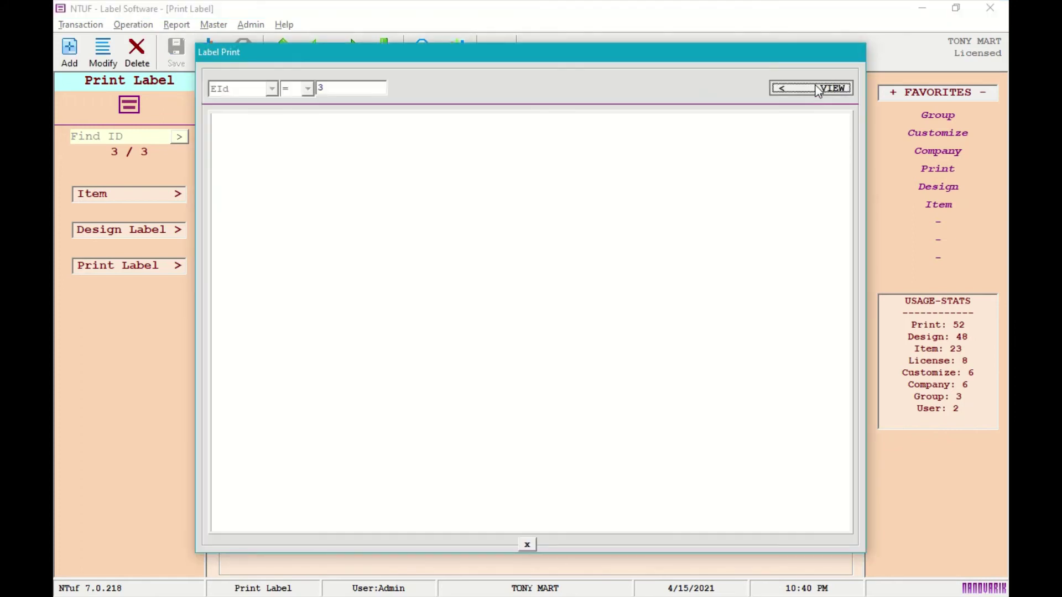
{"action": "left_click", "coordinate": [818, 89]}
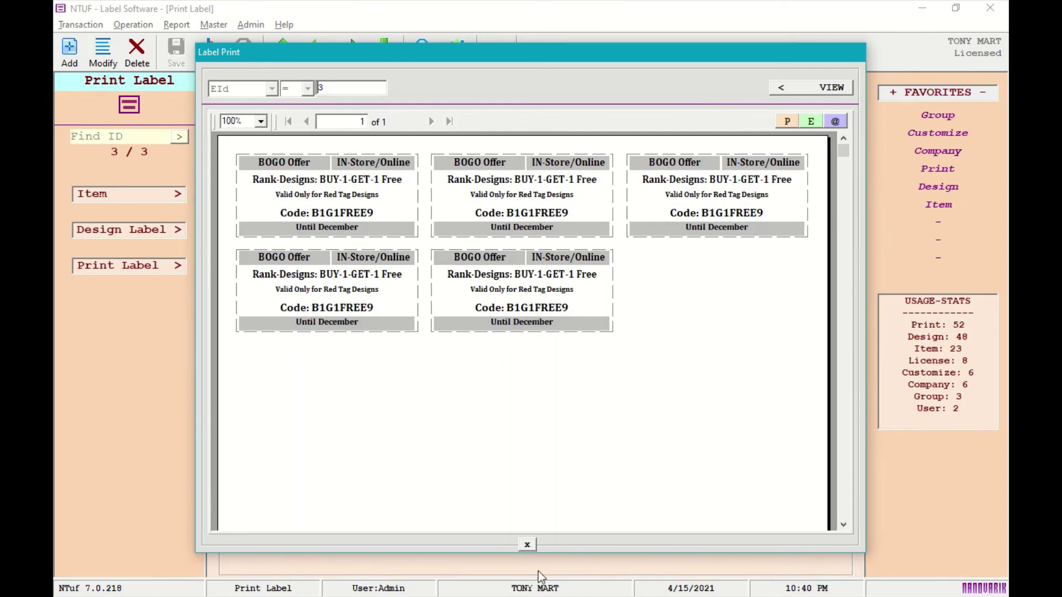
{"action": "left_click", "coordinate": [531, 545]}
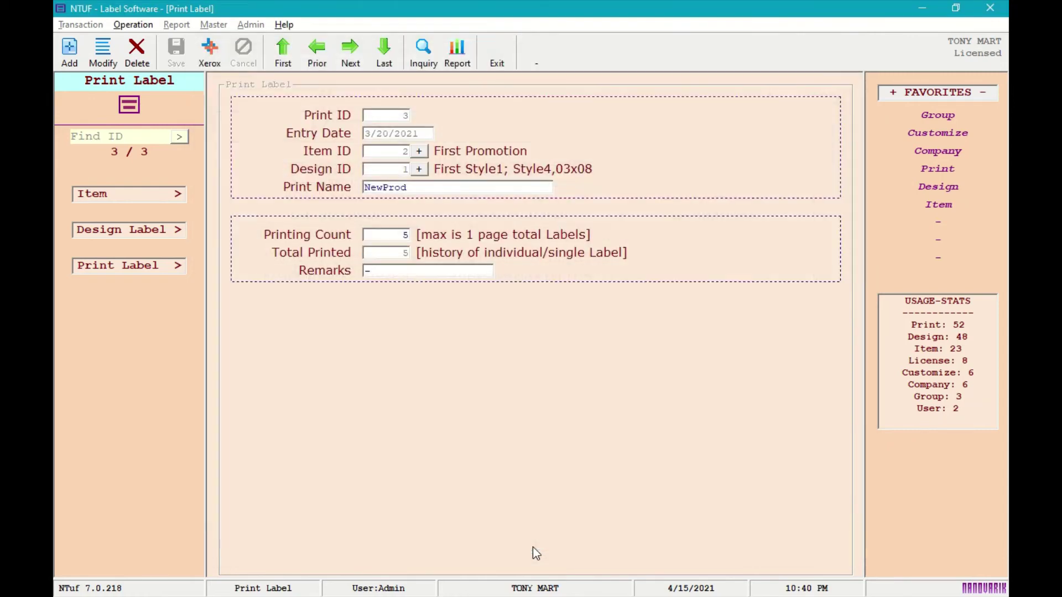
- Leave the print label form, open the item records, view the Giftcard record in the Inquiry window and close the window
{"action": "left_click", "coordinate": [511, 45]}
{"action": "left_click", "coordinate": [74, 27]}
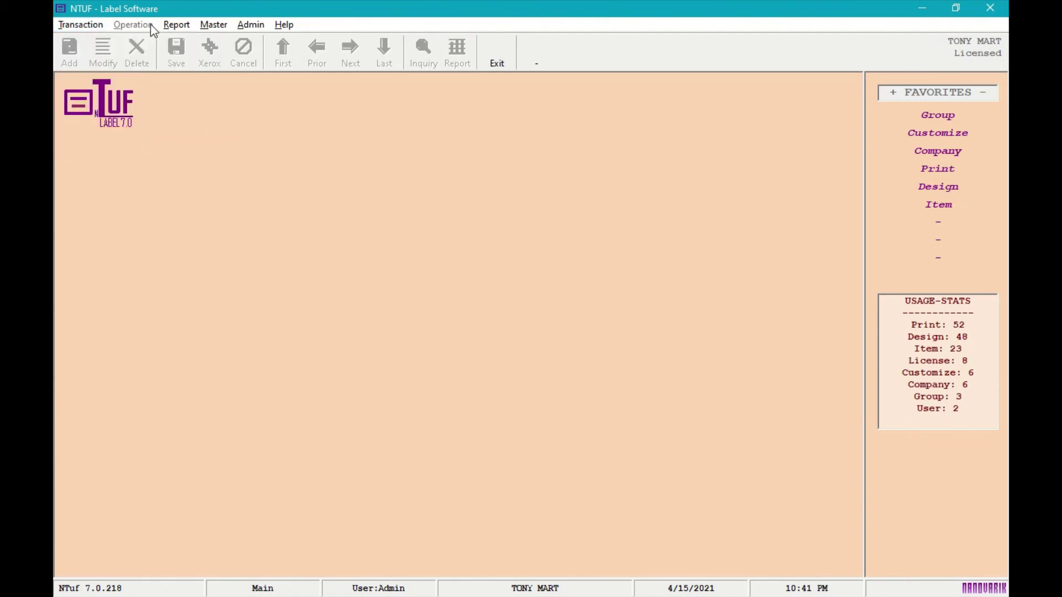
{"action": "left_click", "coordinate": [88, 46]}
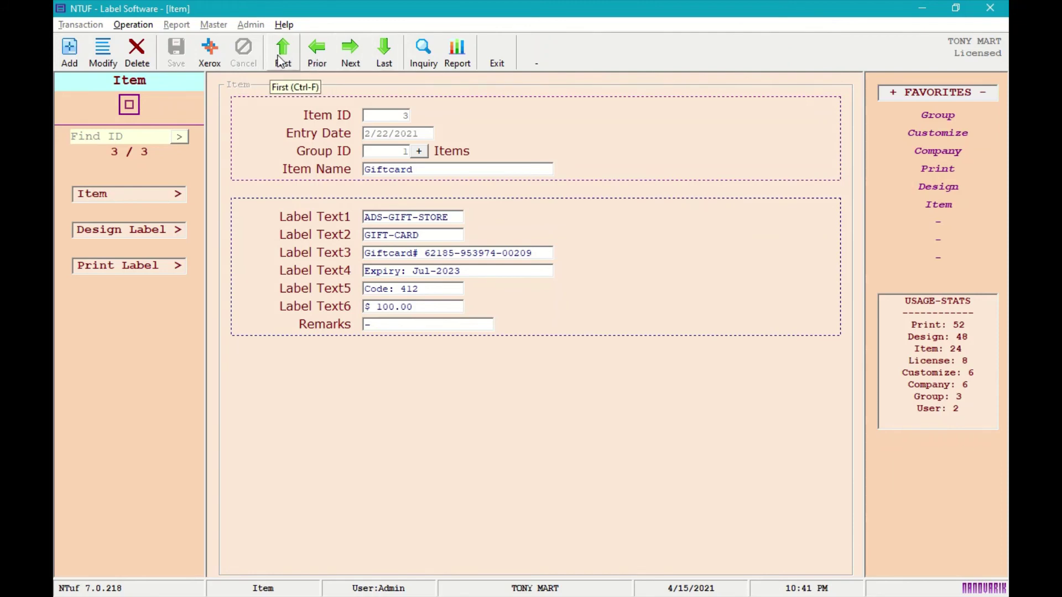
{"action": "left_click", "coordinate": [419, 51]}
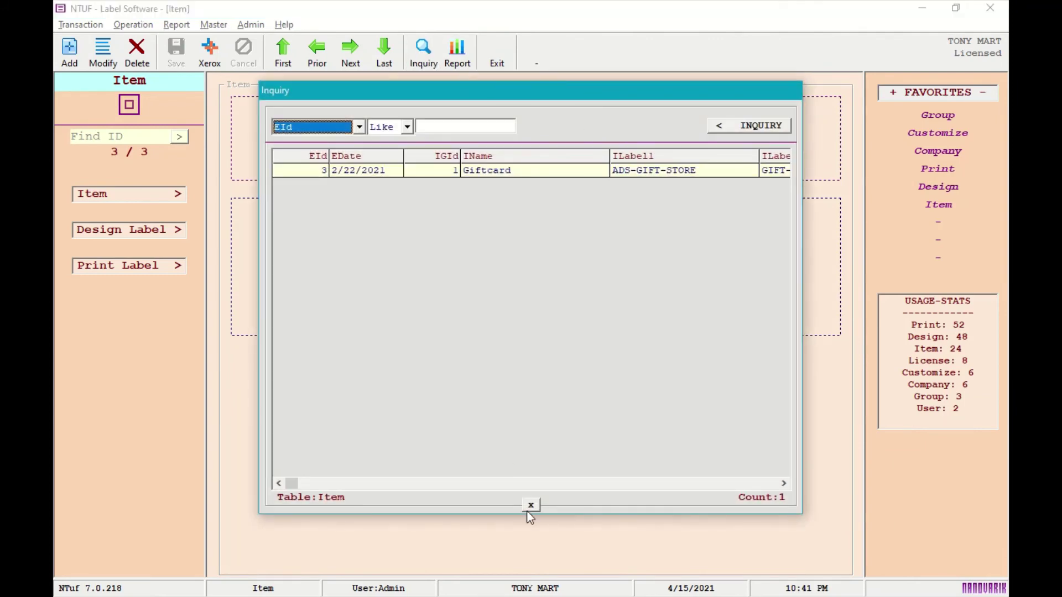
{"action": "left_click", "coordinate": [530, 506]}
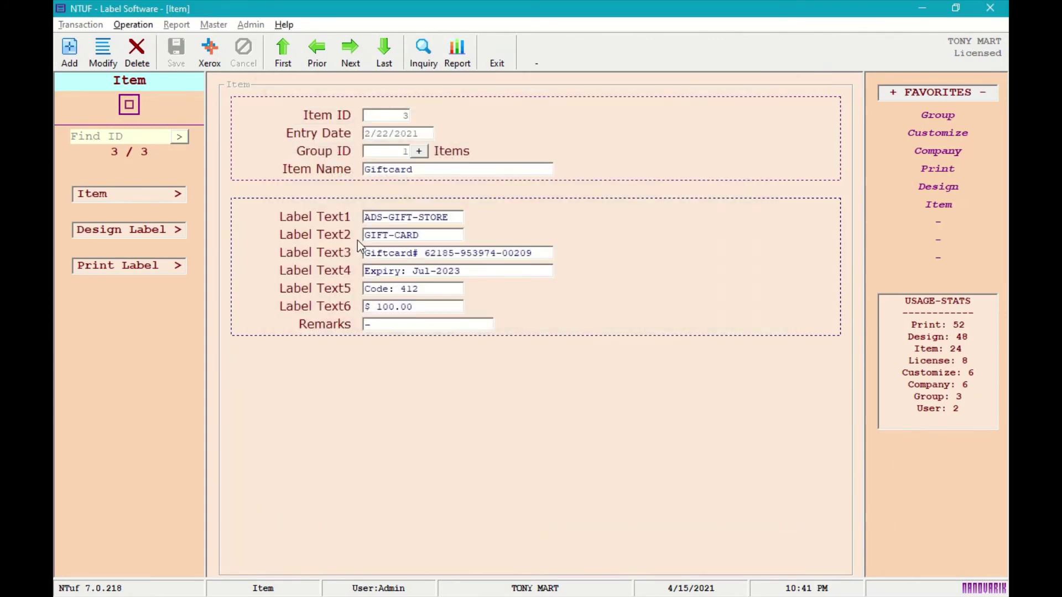
- Go to the First Promotion item record, list all item records in the Inquiry window and close the window
{"action": "left_click", "coordinate": [318, 49]}
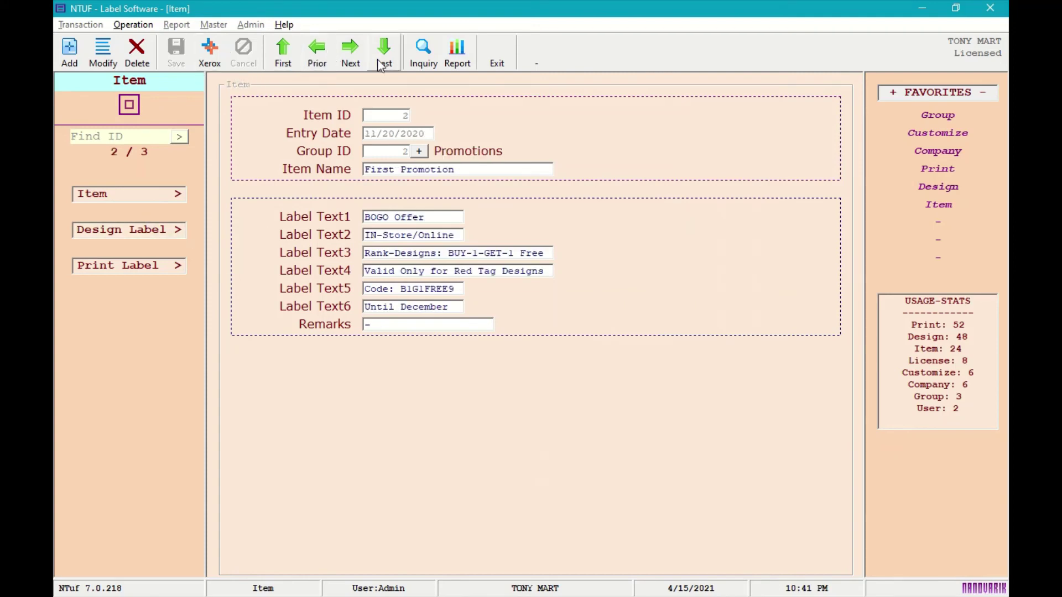
{"action": "left_click", "coordinate": [423, 51]}
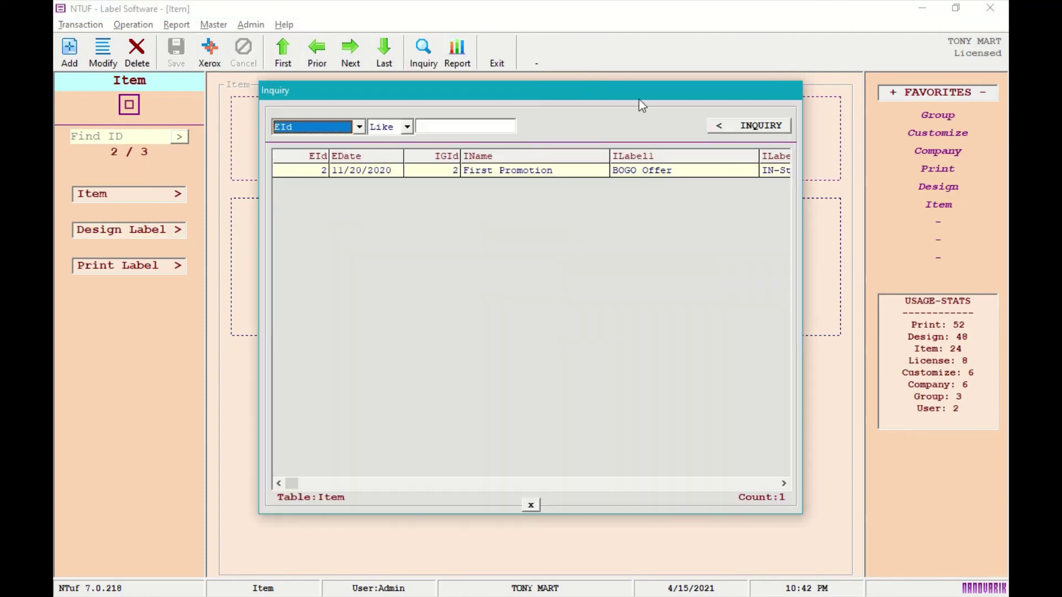
{"action": "left_click", "coordinate": [741, 126]}
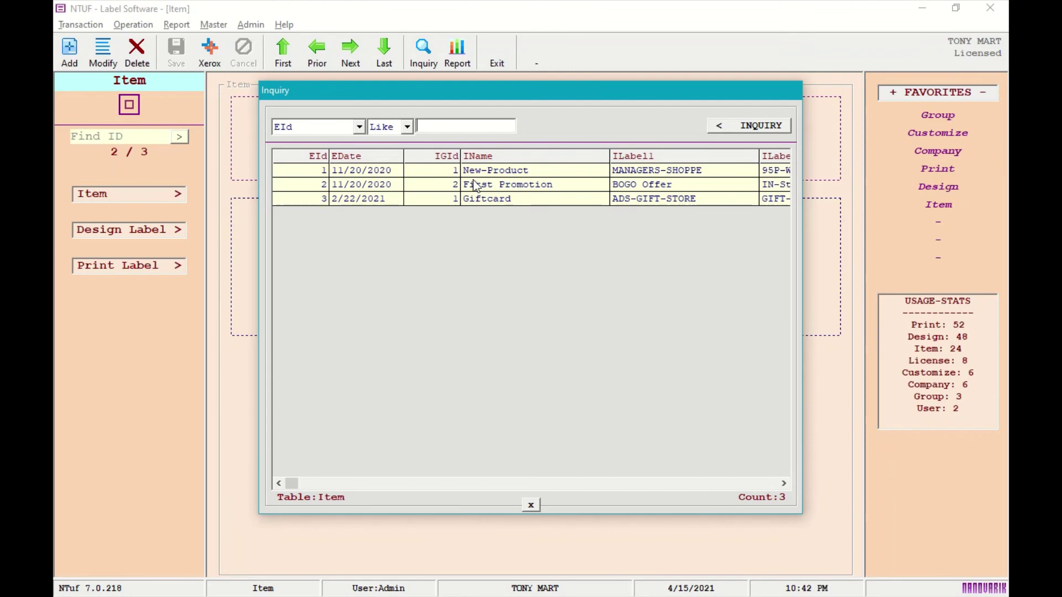
{"action": "left_click", "coordinate": [534, 503]}
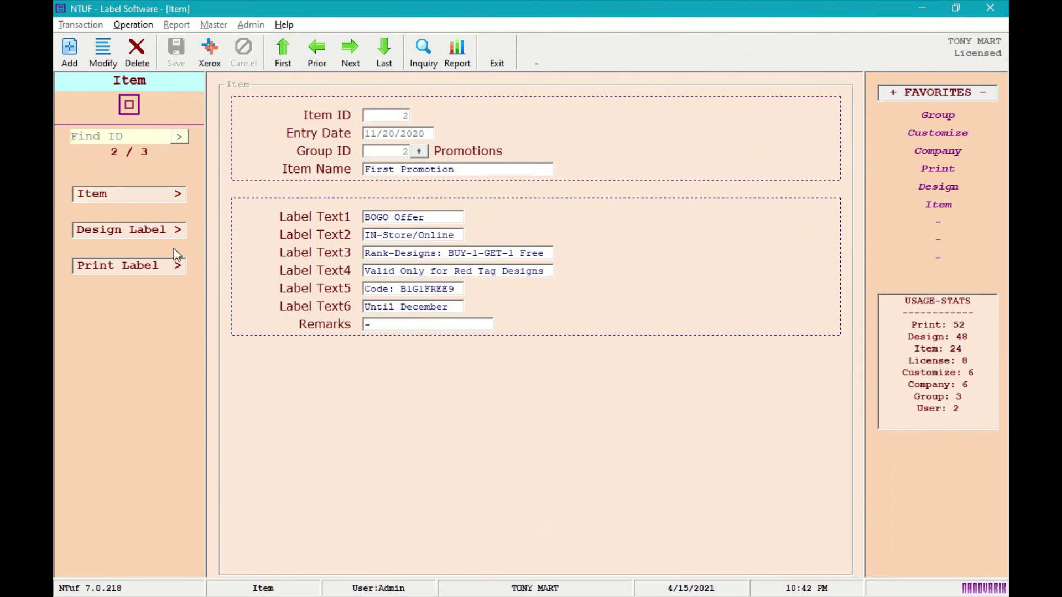
- Open the label print records, list all of them in the Inquiry window and close the window
{"action": "left_click", "coordinate": [168, 266]}
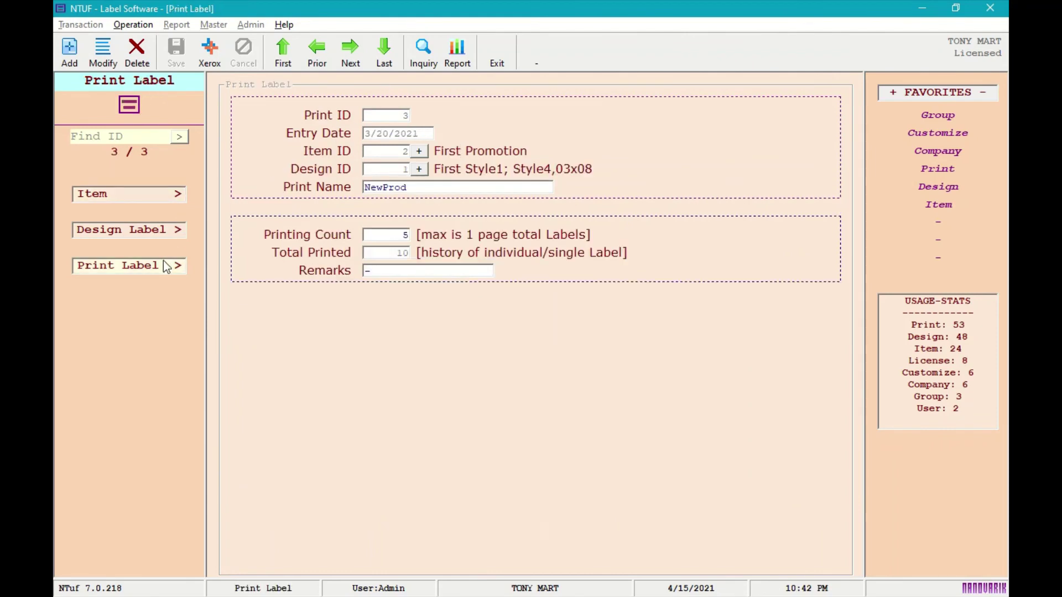
{"action": "left_click", "coordinate": [418, 66]}
{"action": "left_click", "coordinate": [745, 127]}
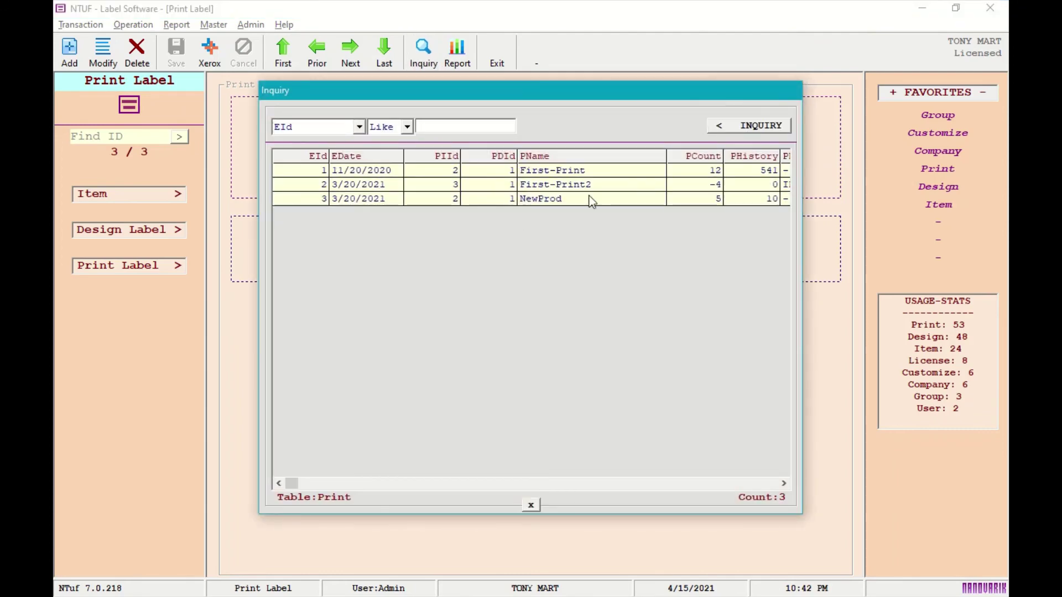
{"action": "left_click", "coordinate": [531, 505]}
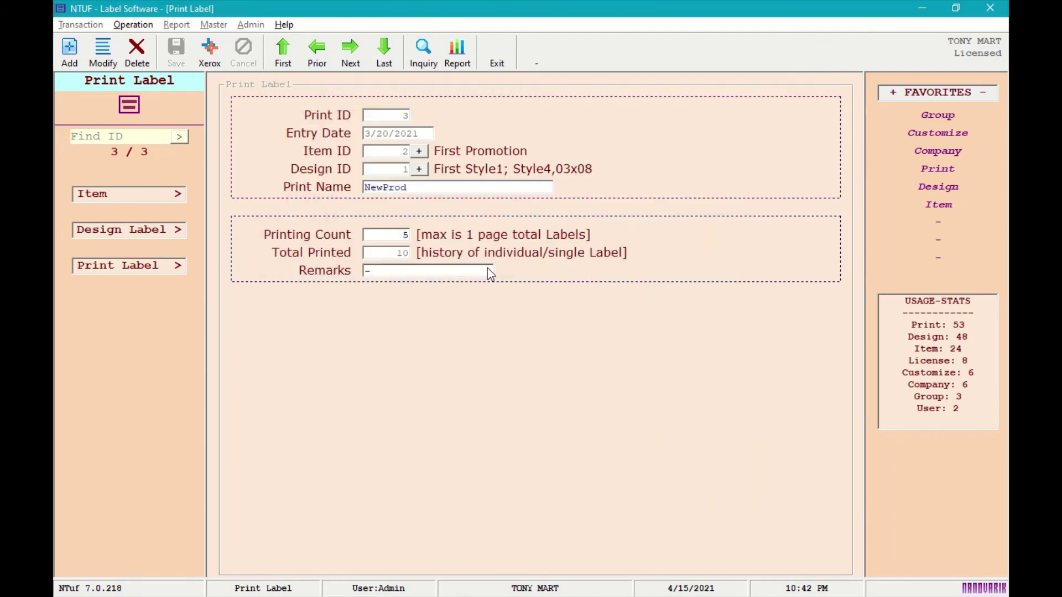
- View the label print report for the NewProd record, then close the report and the print label form
{"action": "left_click", "coordinate": [454, 62]}
{"action": "left_click", "coordinate": [815, 92]}
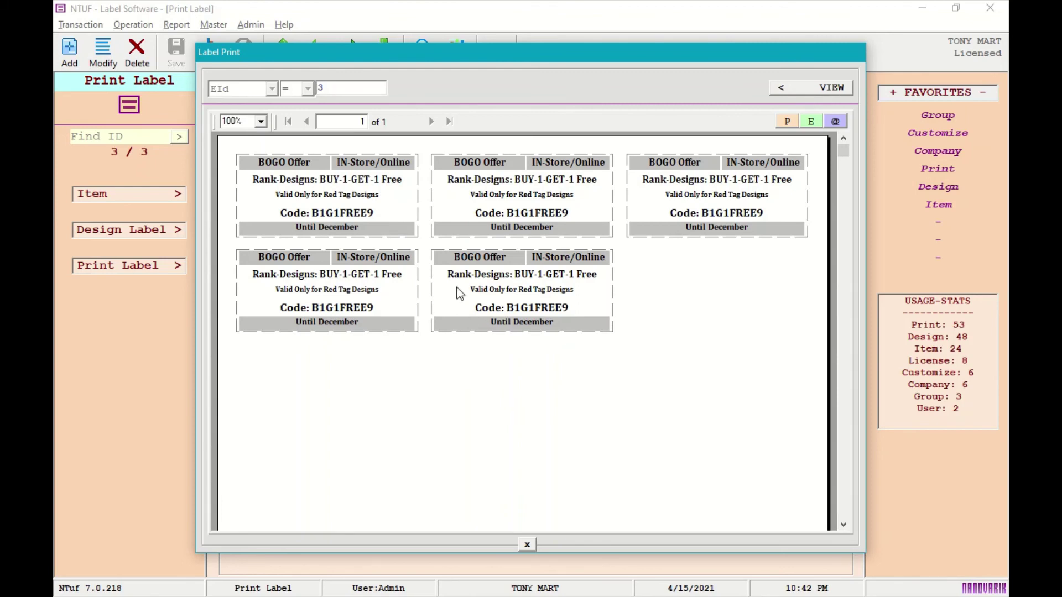
{"action": "key", "text": "Escape"}
{"action": "key", "text": "Escape"}
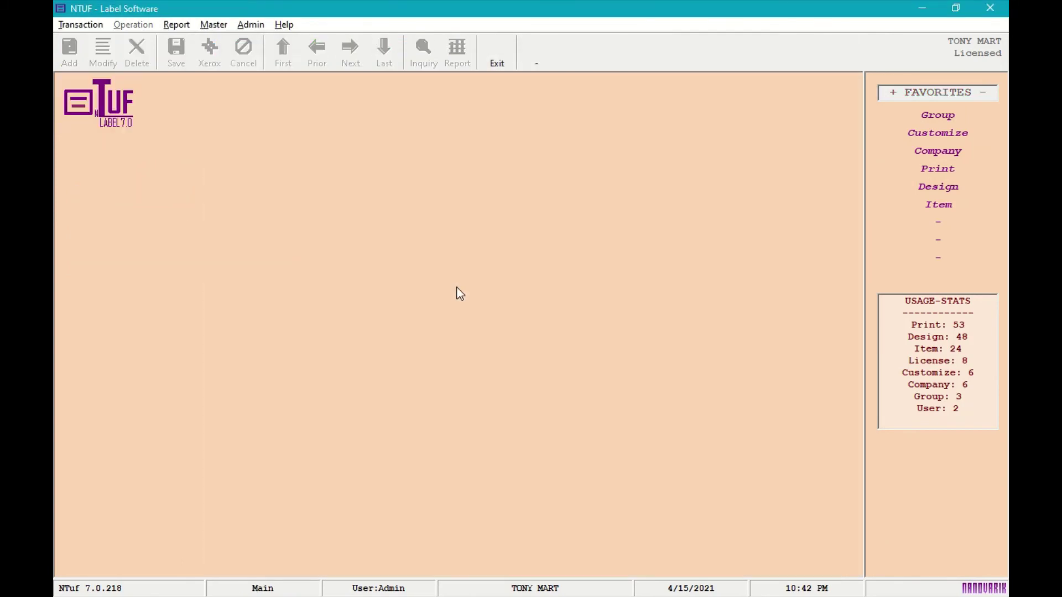
- Open the standalone Label Print report and view the labels for print ID 2
{"action": "left_click", "coordinate": [180, 26]}
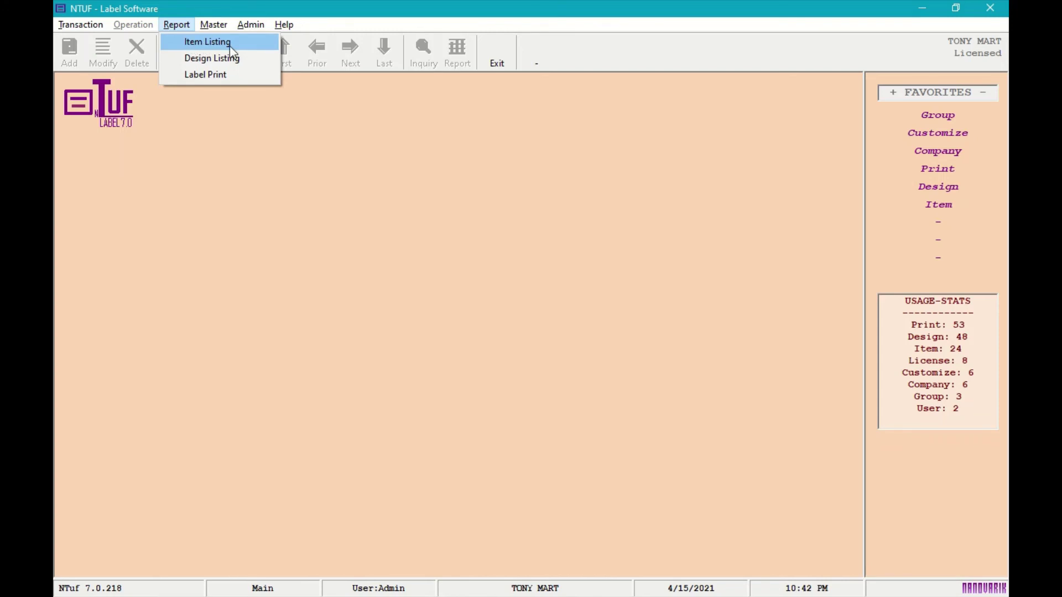
{"action": "left_click", "coordinate": [251, 76]}
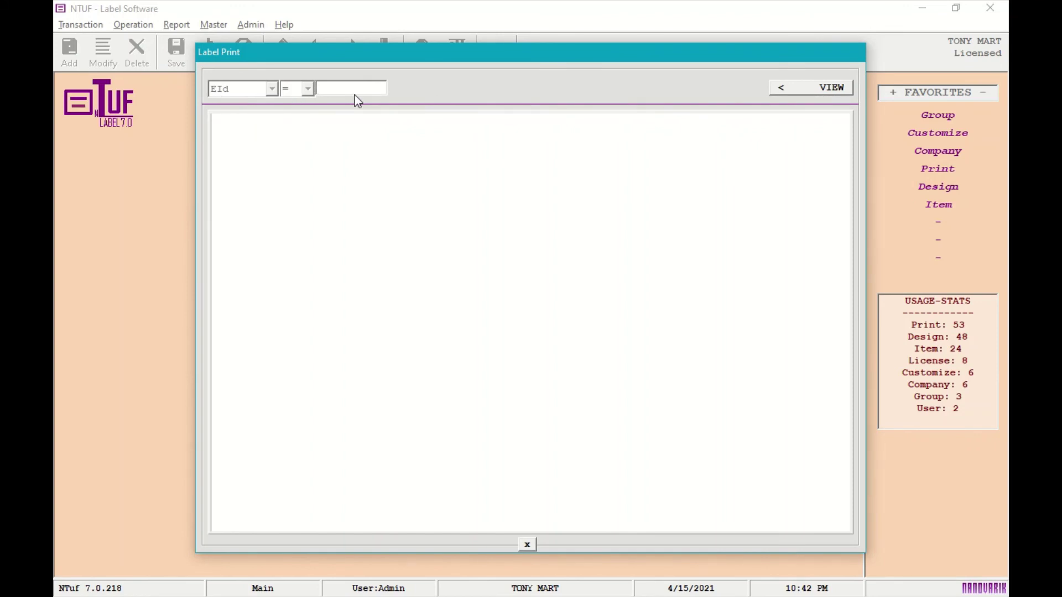
{"action": "type", "text": "2"}
{"action": "left_click", "coordinate": [807, 91]}
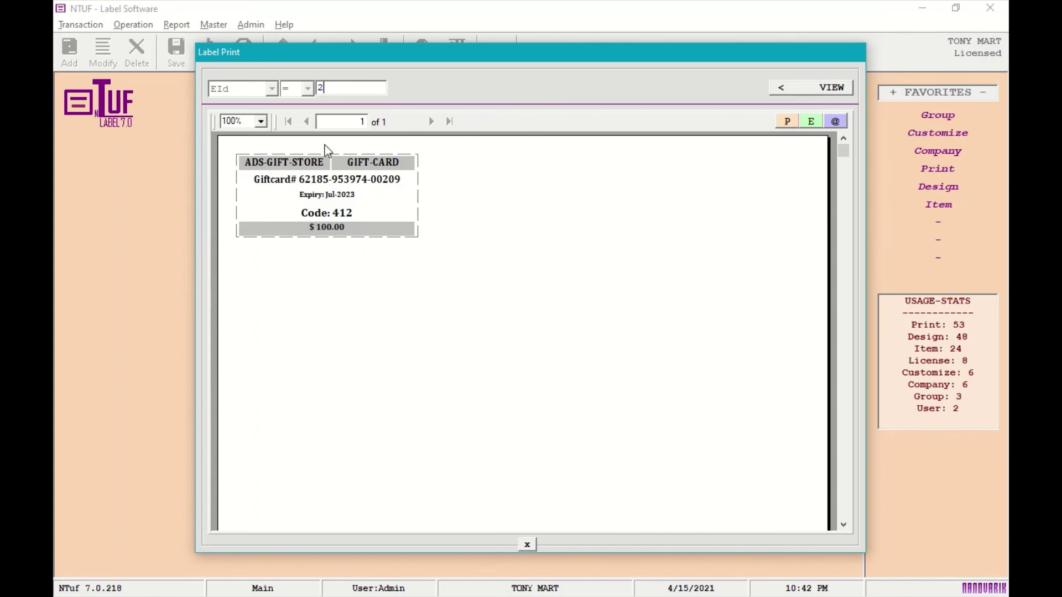
- View the labels for print ID 1 in the Label Print report and close the report
{"action": "double_click", "coordinate": [319, 88]}
{"action": "type", "text": "1"}
{"action": "left_click", "coordinate": [827, 88]}
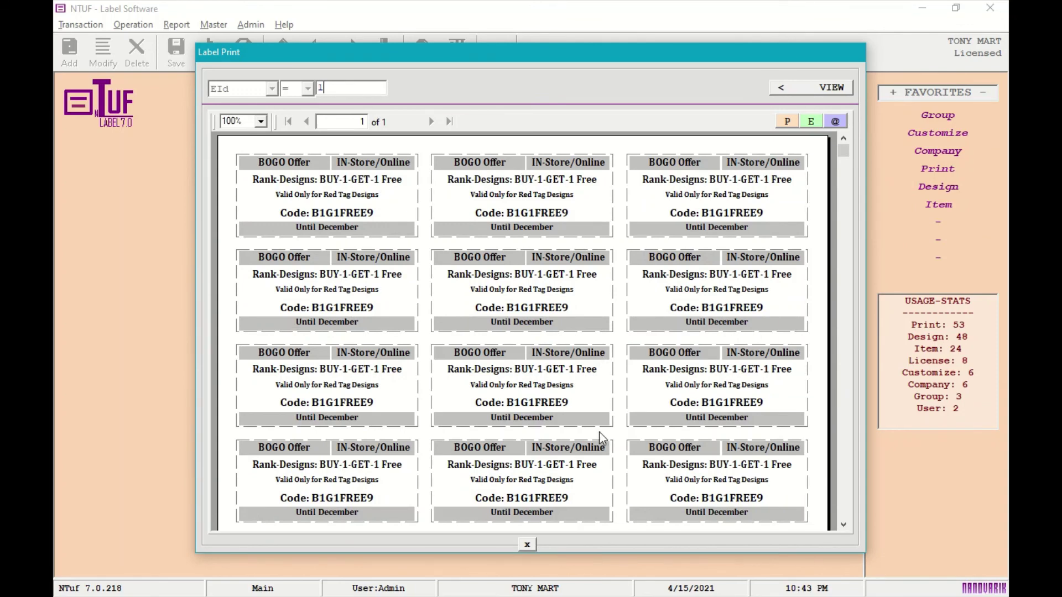
{"action": "left_click", "coordinate": [527, 546]}
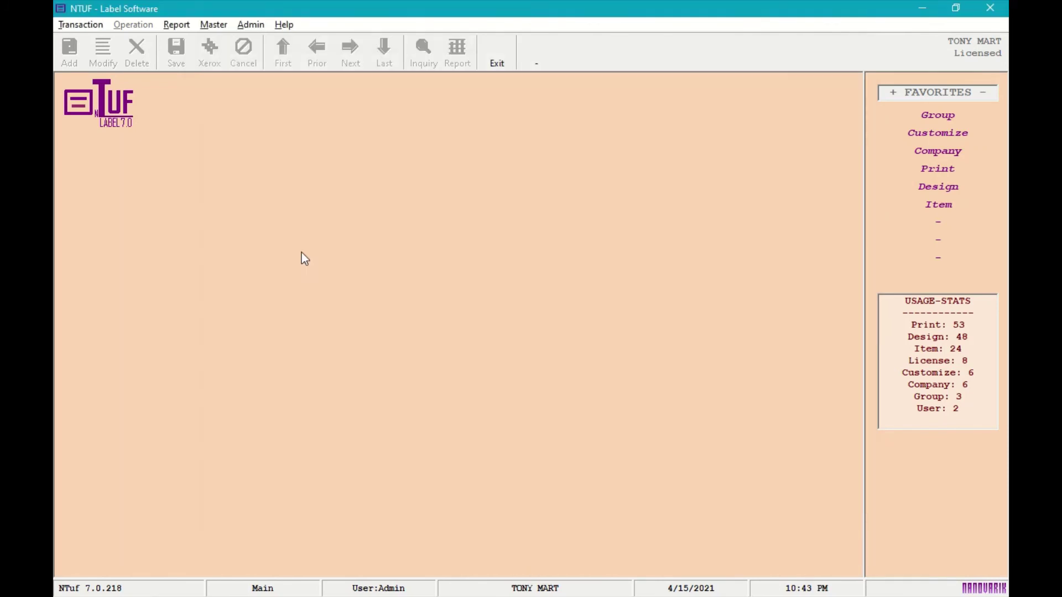
{"action": "left_click", "coordinate": [219, 27]}
{"action": "mouse_move", "coordinate": [251, 27]}
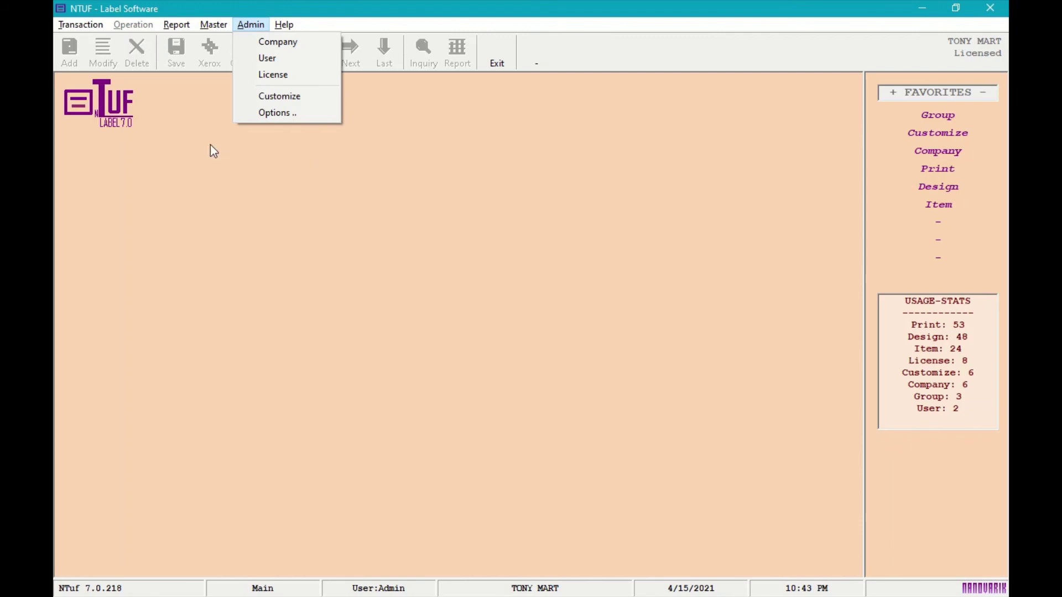
{"action": "left_click", "coordinate": [80, 25]}
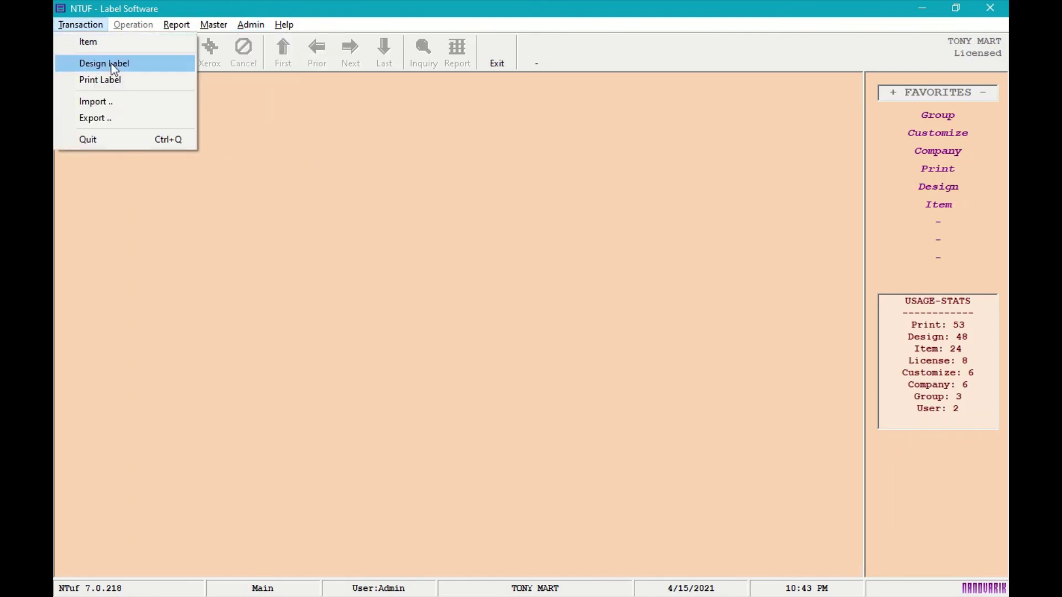
{"action": "mouse_move", "coordinate": [285, 25]}
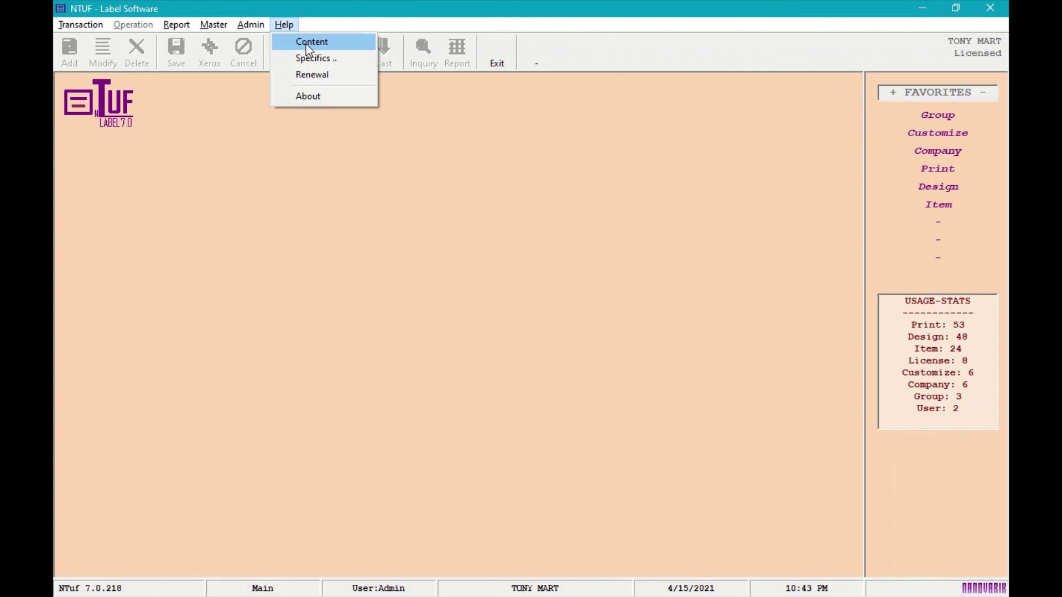
{"action": "left_click", "coordinate": [470, 273]}
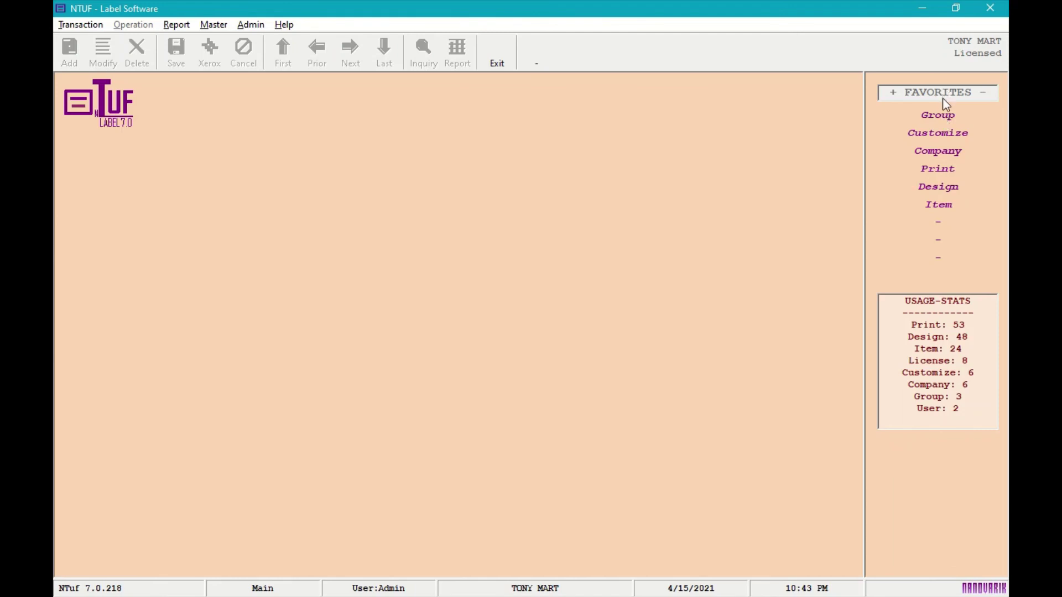
- Open the Customize settings, remove Customize from the favorites, add it back and leave the form
{"action": "left_click", "coordinate": [947, 142]}
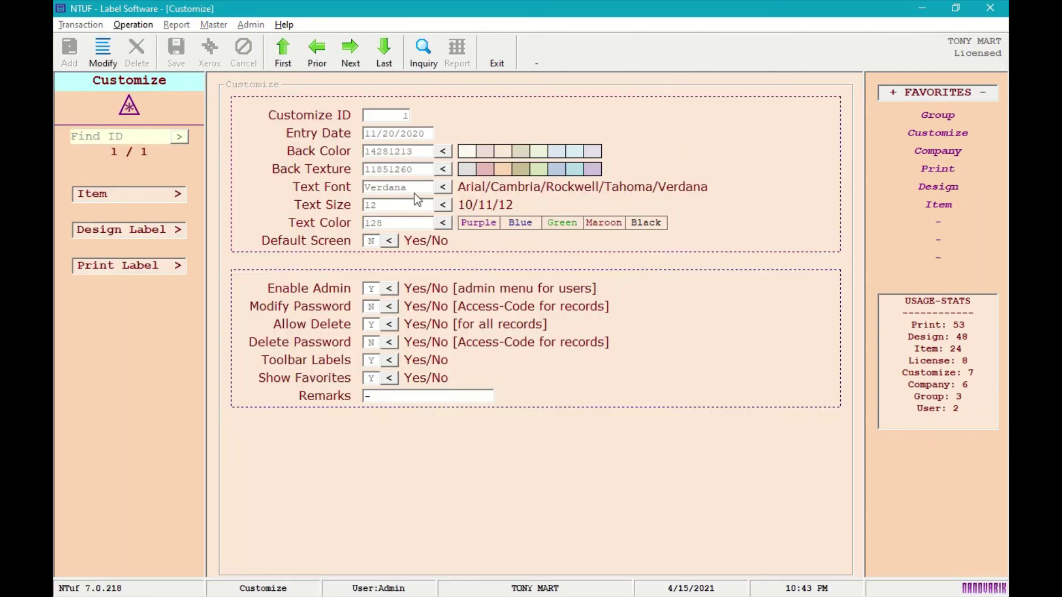
{"action": "left_click", "coordinate": [957, 90]}
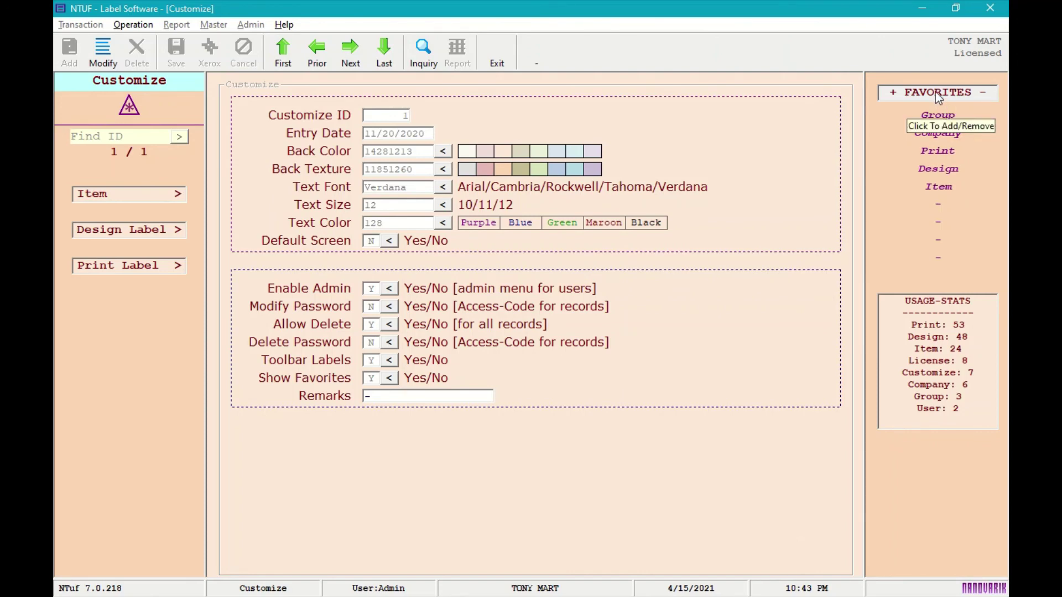
{"action": "left_click", "coordinate": [936, 93]}
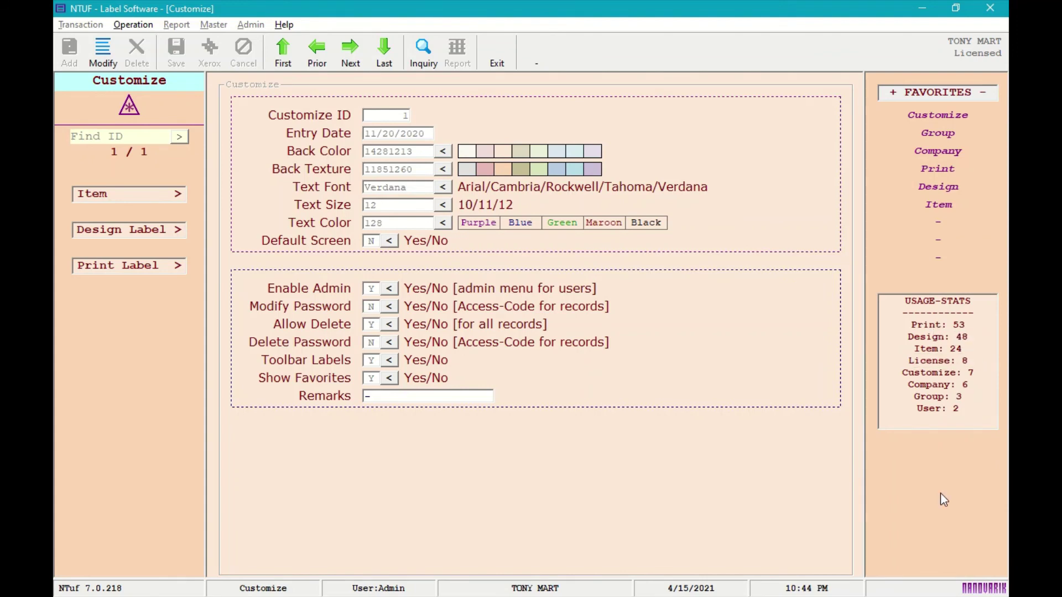
{"action": "left_click", "coordinate": [494, 65]}
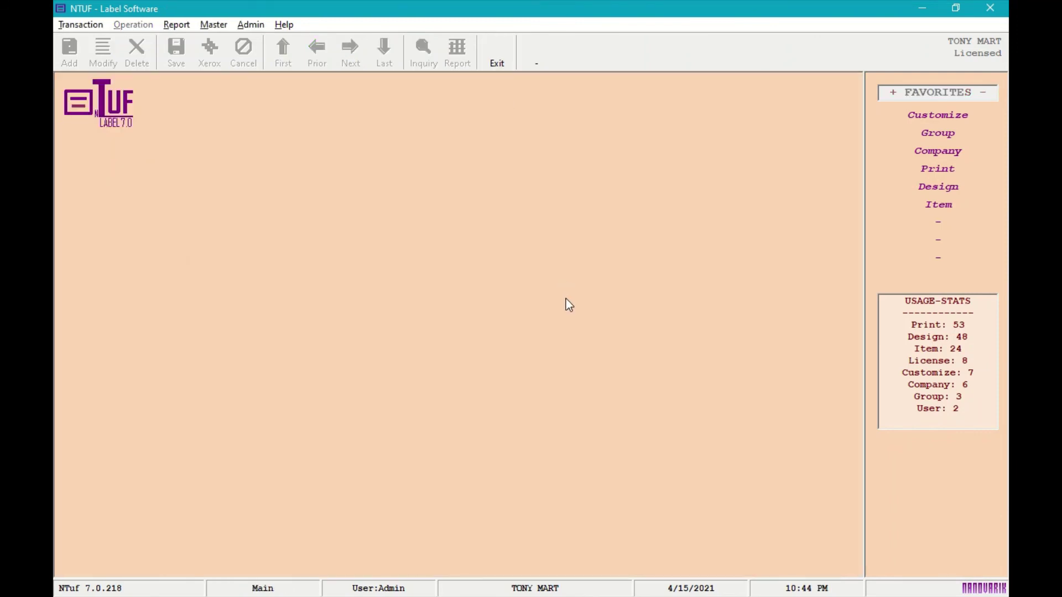